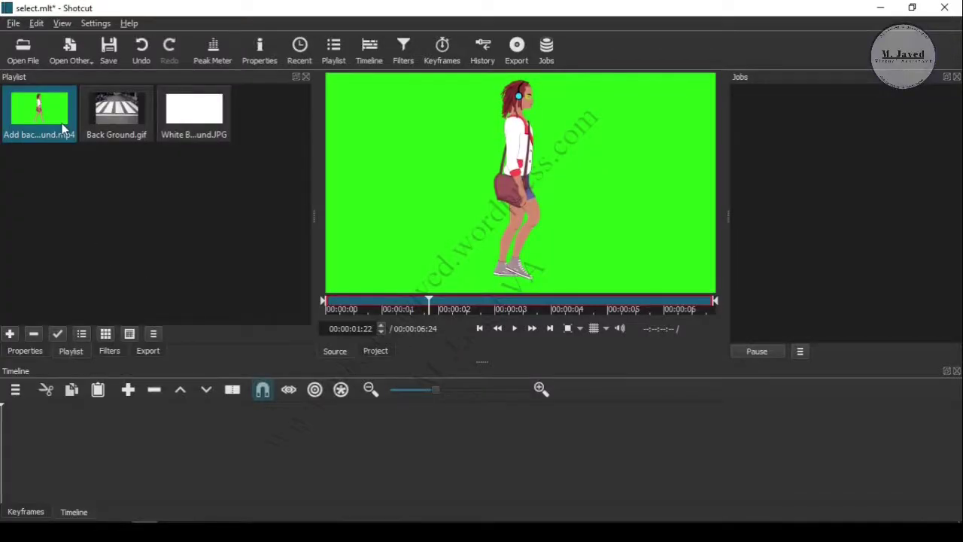
# Add a first video track to the empty timeline and make it the active track
pyautogui.click(139, 109)
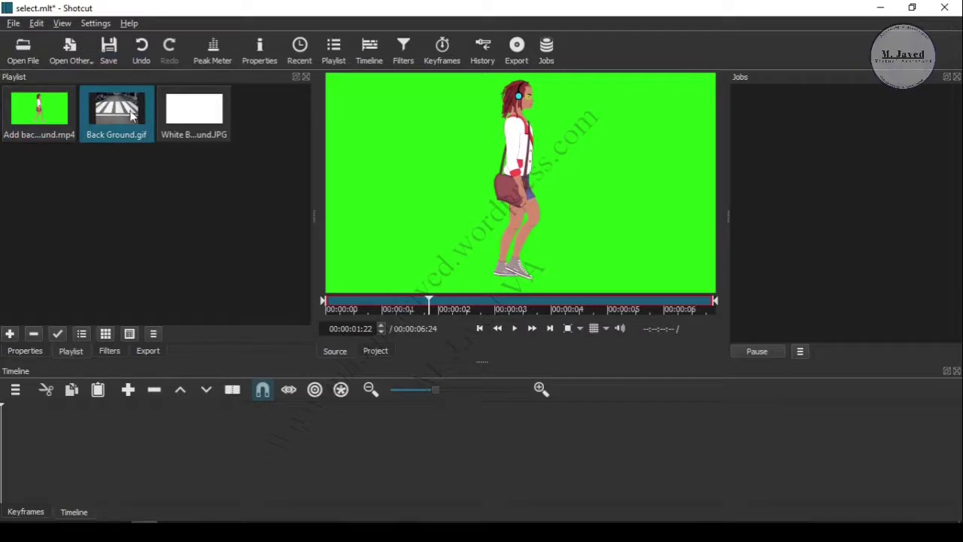
pyautogui.click(15, 389)
pyautogui.click(73, 316)
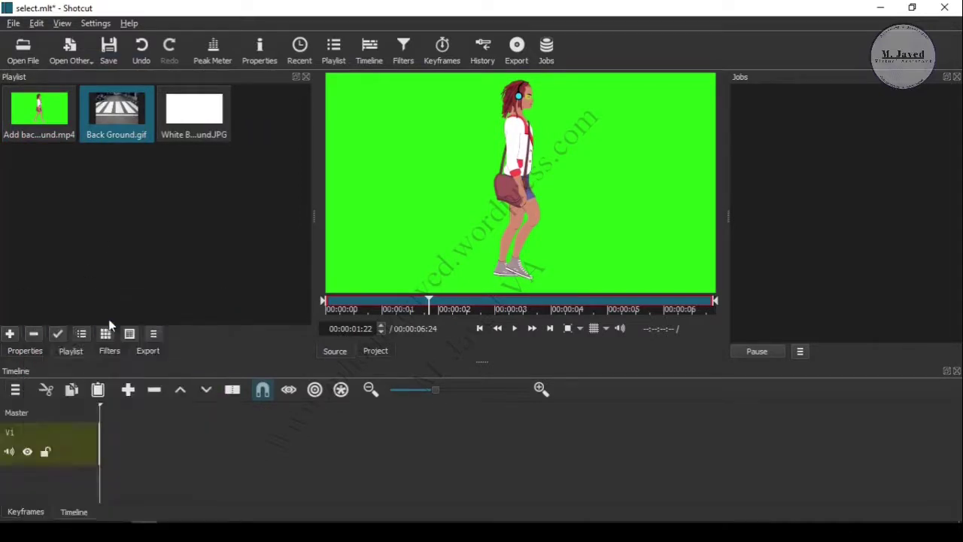
pyautogui.click(87, 453)
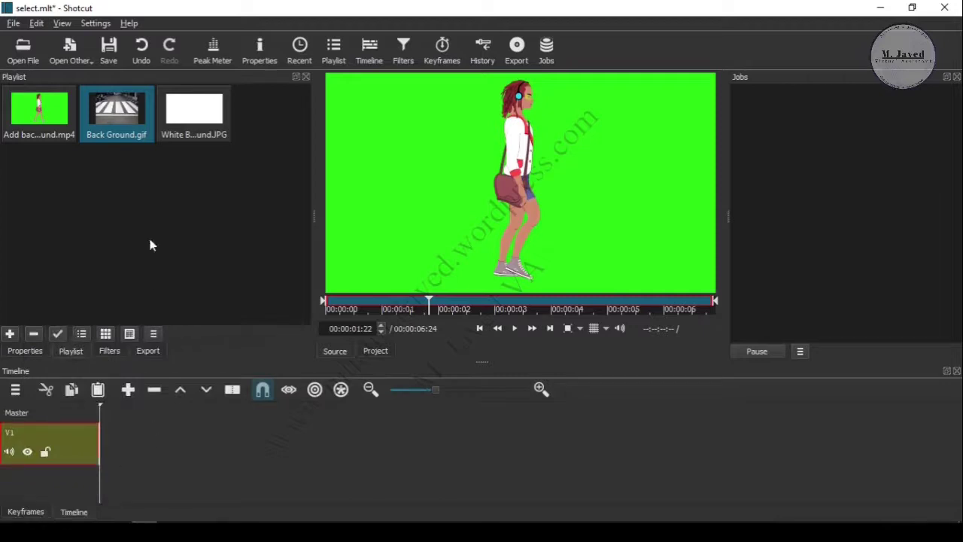
# Place Back Ground.gif on track V1 and remove the empty gap before it so the clip starts at zero
pyautogui.moveTo(114, 117); pyautogui.dragTo(144, 442)
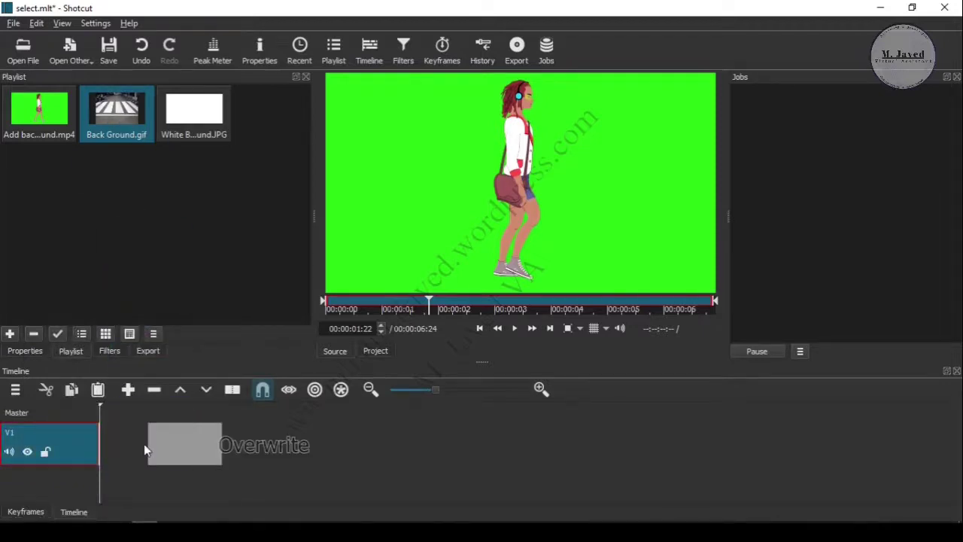
pyautogui.rightClick(126, 450)
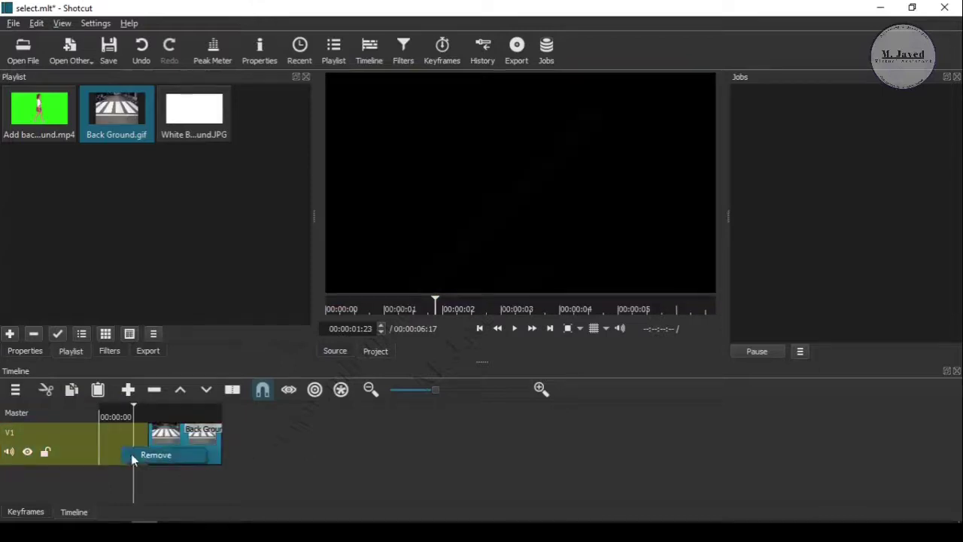
pyautogui.click(135, 455)
# Add a Size and Position filter to Back Ground.gif and enlarge the image to fill the frame, at position -5, 0 and size 1280 x 957
pyautogui.click(153, 417)
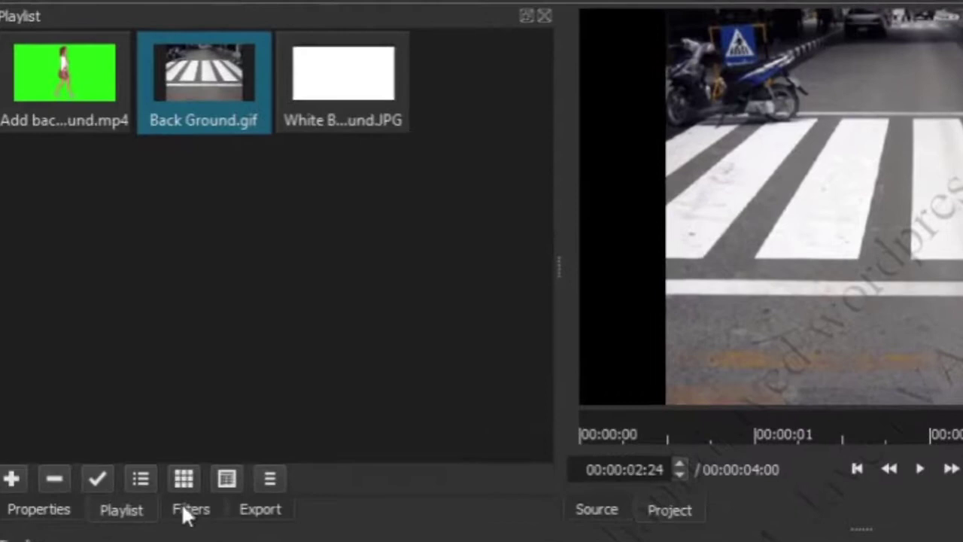
pyautogui.click(241, 468)
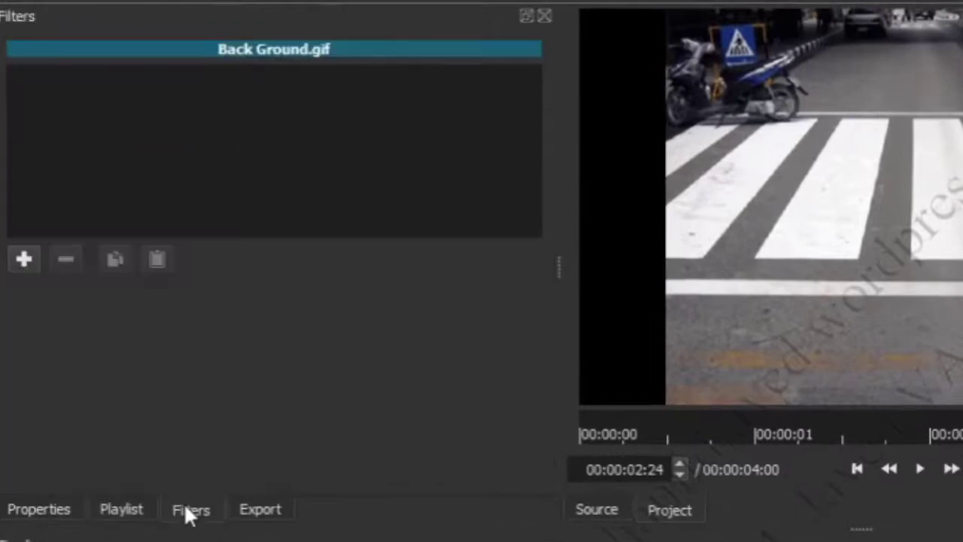
pyautogui.click(24, 259)
pyautogui.scroll(-3, 346, 361)
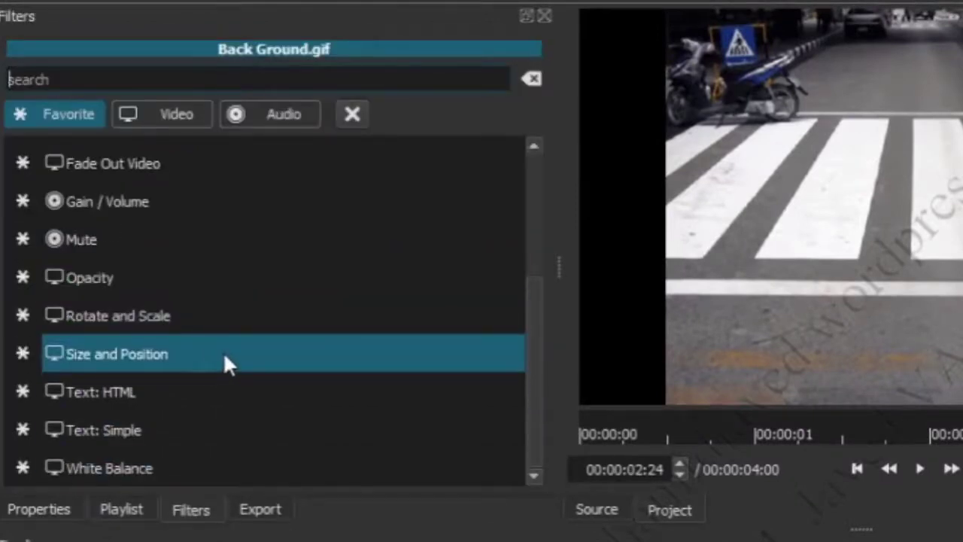
pyautogui.press('Return')
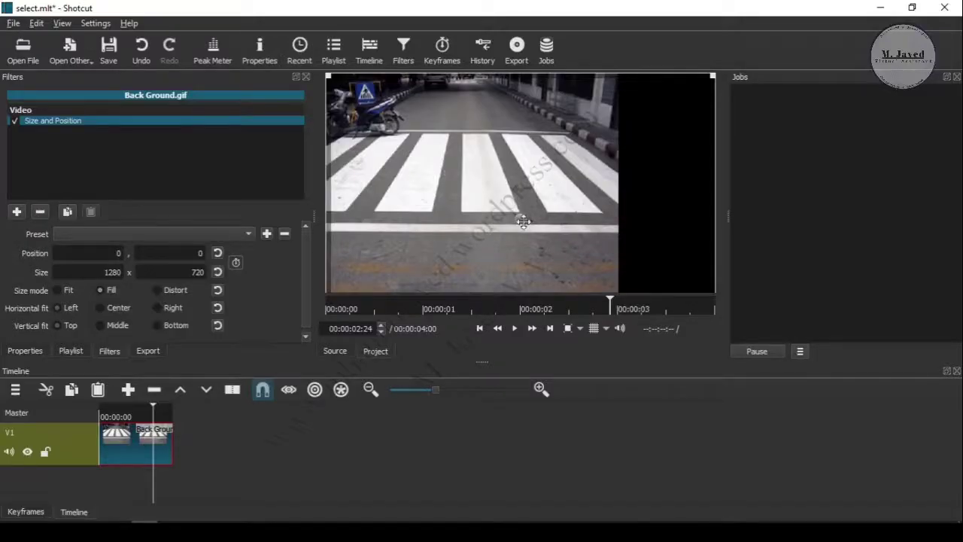
pyautogui.moveTo(523, 220)
pyautogui.mouseDown()
pyautogui.moveTo(534, 221)
pyautogui.moveTo(528, 227)
pyautogui.mouseUp()
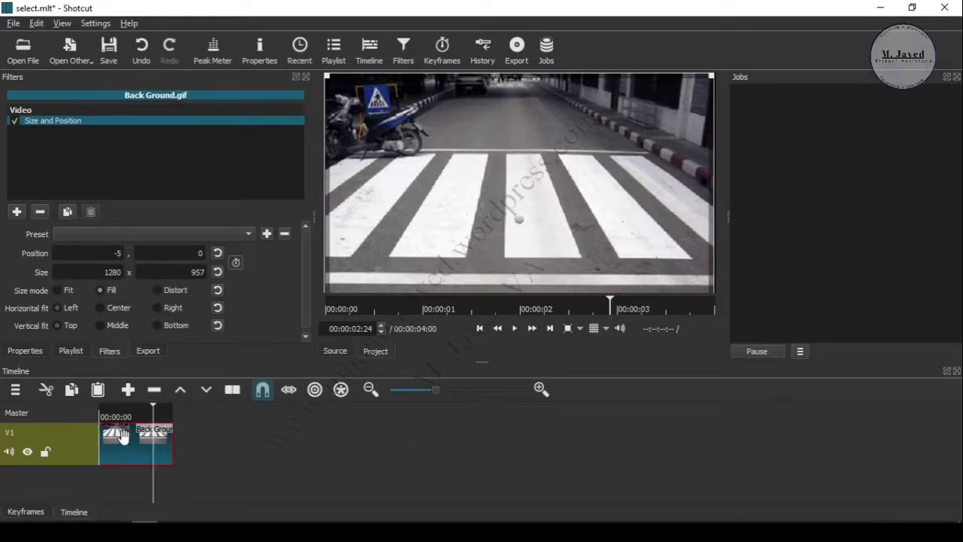
# Add a second video track and place Add background.mp4 at its start, removing any gap before the clip
pyautogui.click(17, 389)
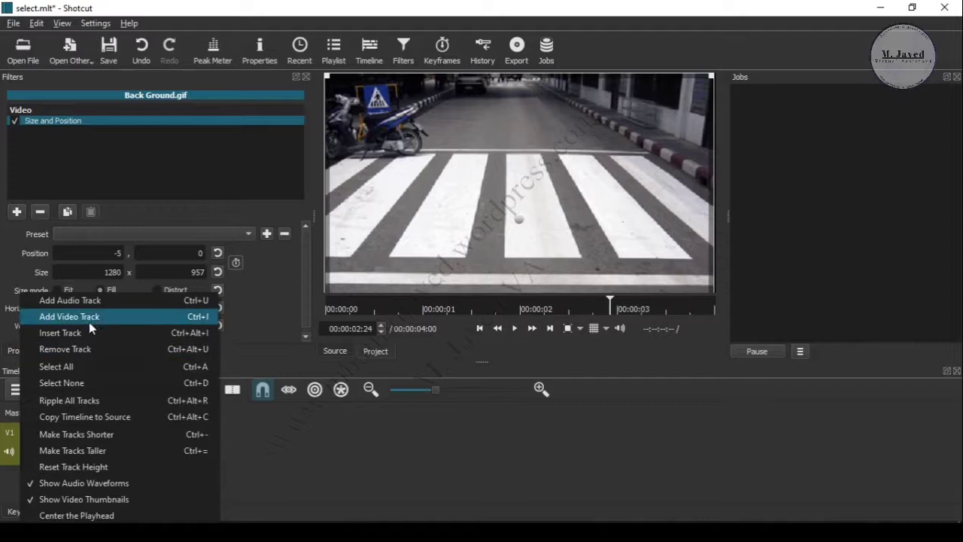
pyautogui.click(89, 318)
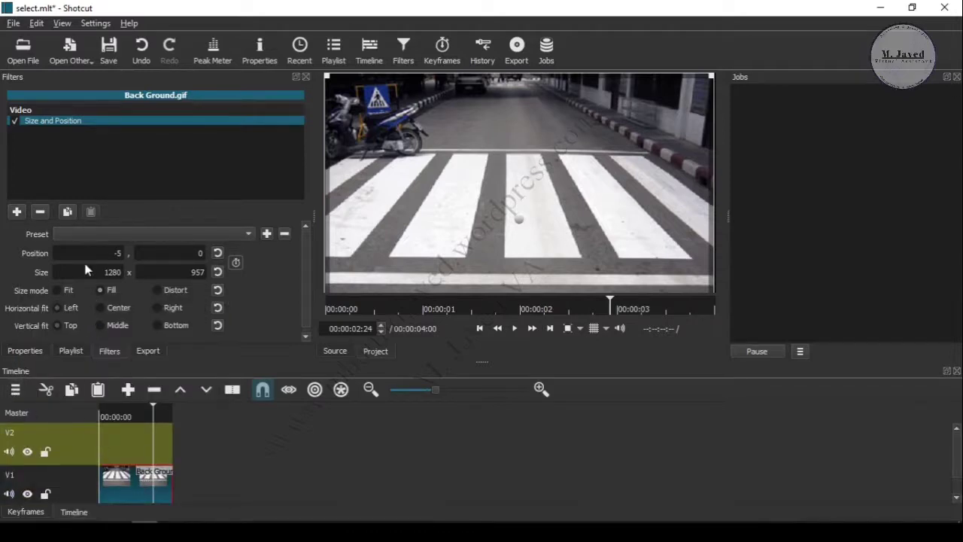
pyautogui.click(69, 352)
pyautogui.moveTo(46, 120); pyautogui.dragTo(125, 437)
pyautogui.click(120, 437)
pyautogui.rightClick(113, 443)
pyautogui.click(180, 451)
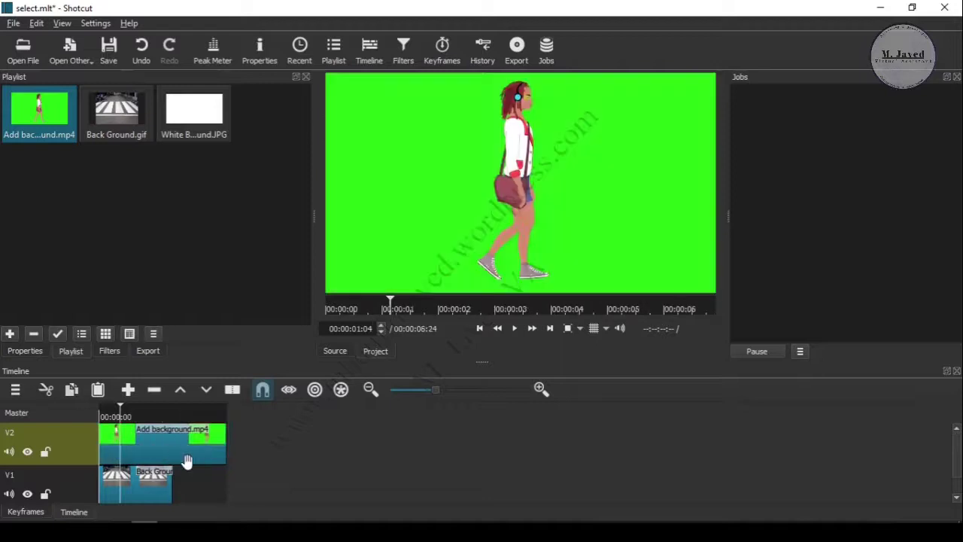
# Extend Back Ground.gif on track V1 to about 8 seconds, past the end of the clip above it
pyautogui.click(175, 497)
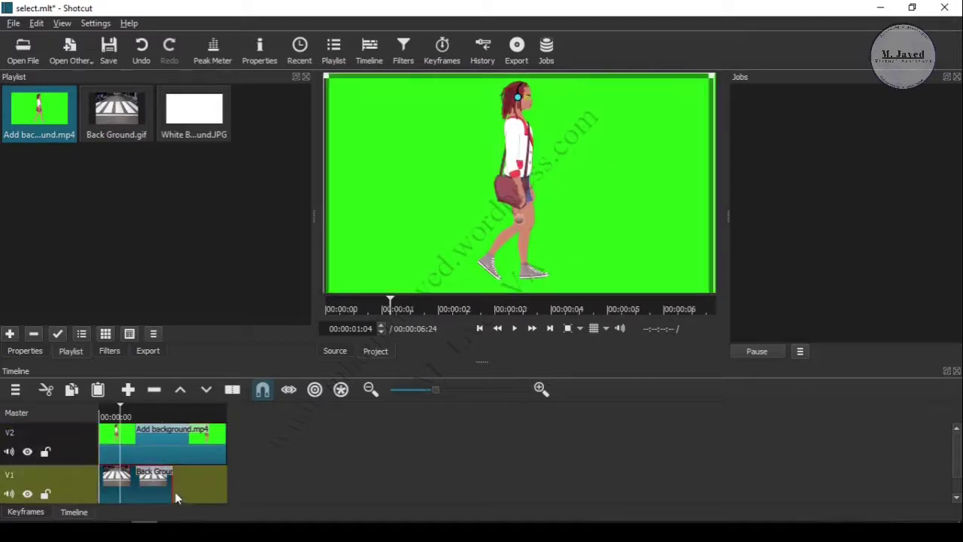
pyautogui.moveTo(172, 497); pyautogui.dragTo(267, 487)
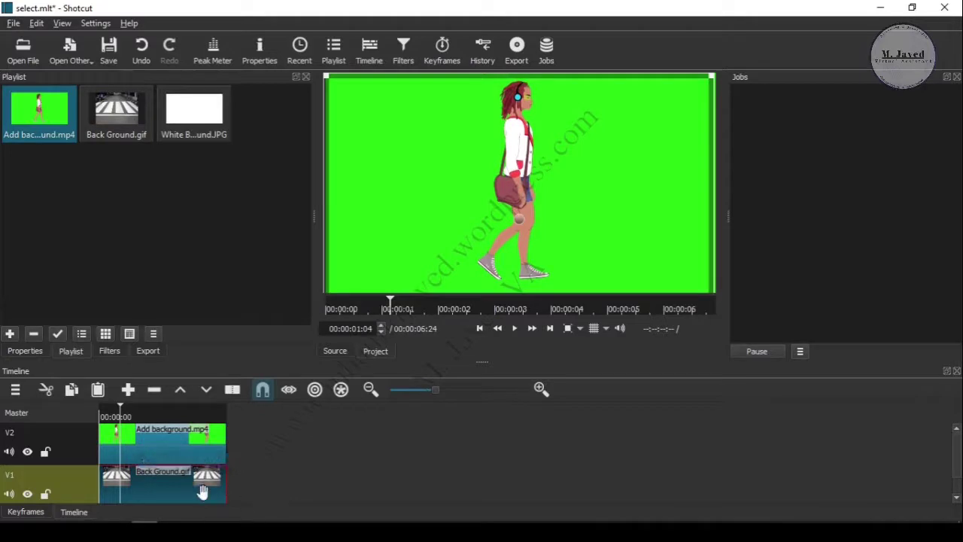
pyautogui.press('Up')
pyautogui.moveTo(216, 485); pyautogui.dragTo(298, 486)
# Play the project from the beginning for a few seconds, then pause the playback
pyautogui.click(479, 328)
pyautogui.click(515, 329)
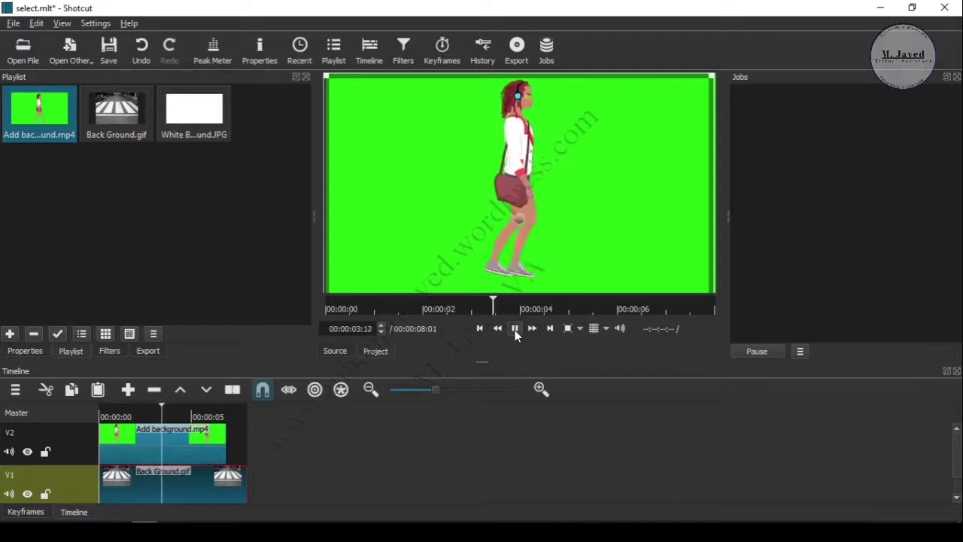
pyautogui.click(514, 328)
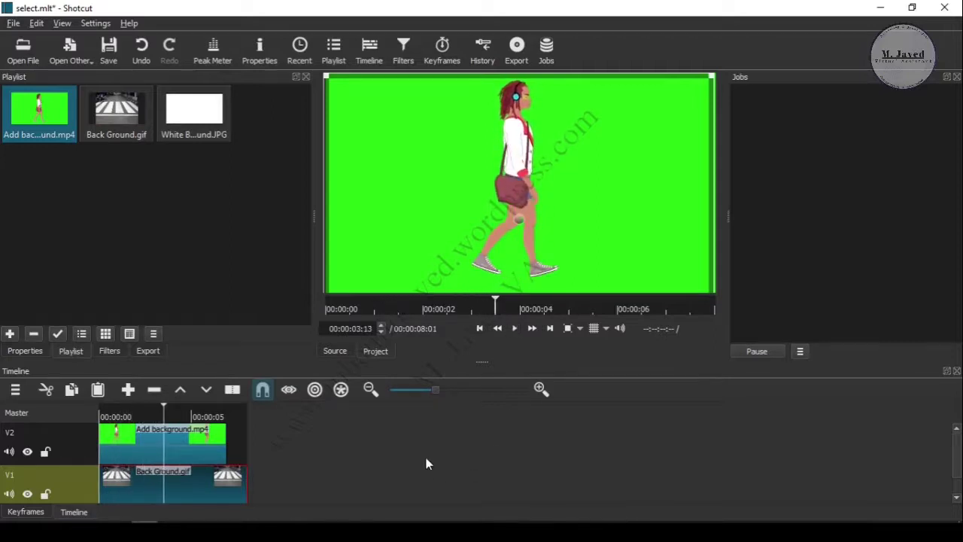
# Apply the Chroma Key: Simple filter to the Add background.mp4 clip on track V2
pyautogui.click(188, 446)
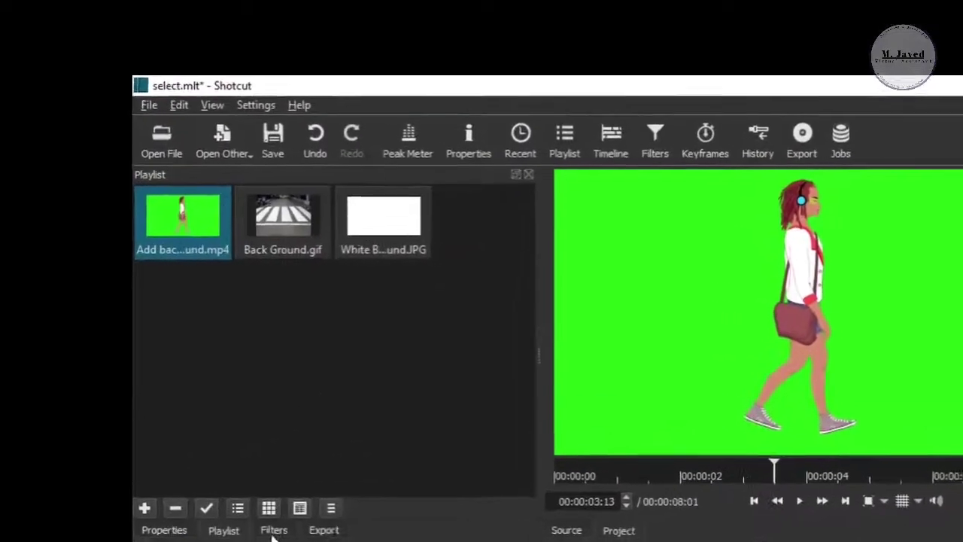
pyautogui.click(109, 351)
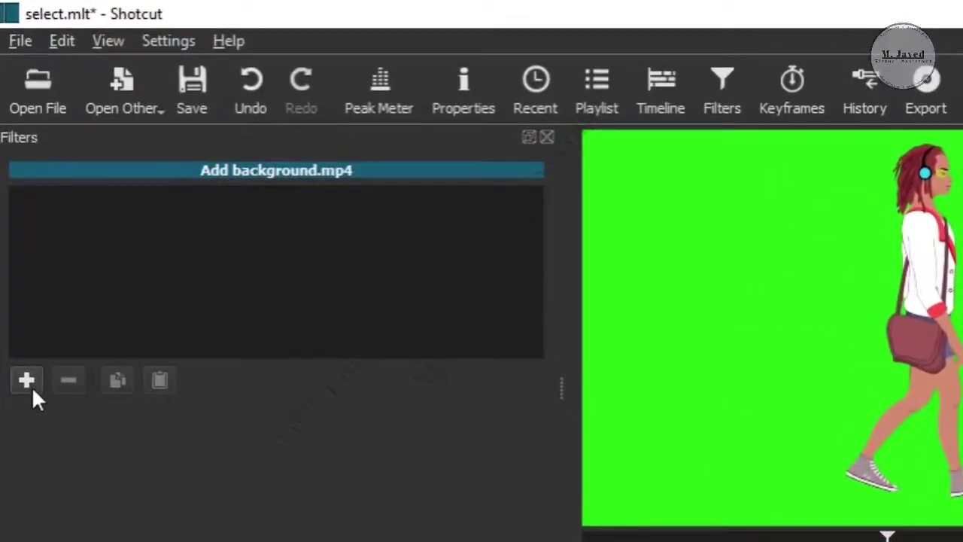
pyautogui.click(28, 380)
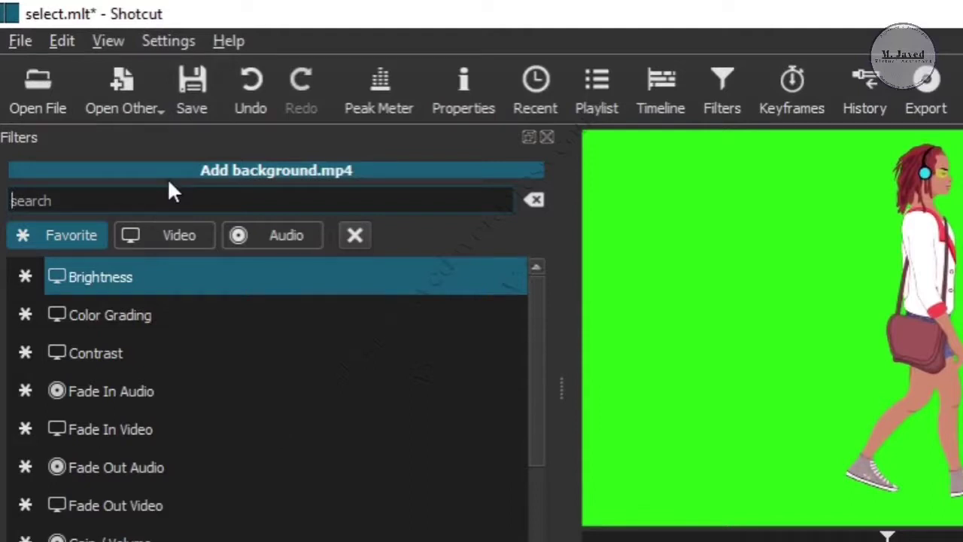
pyautogui.write('chro')
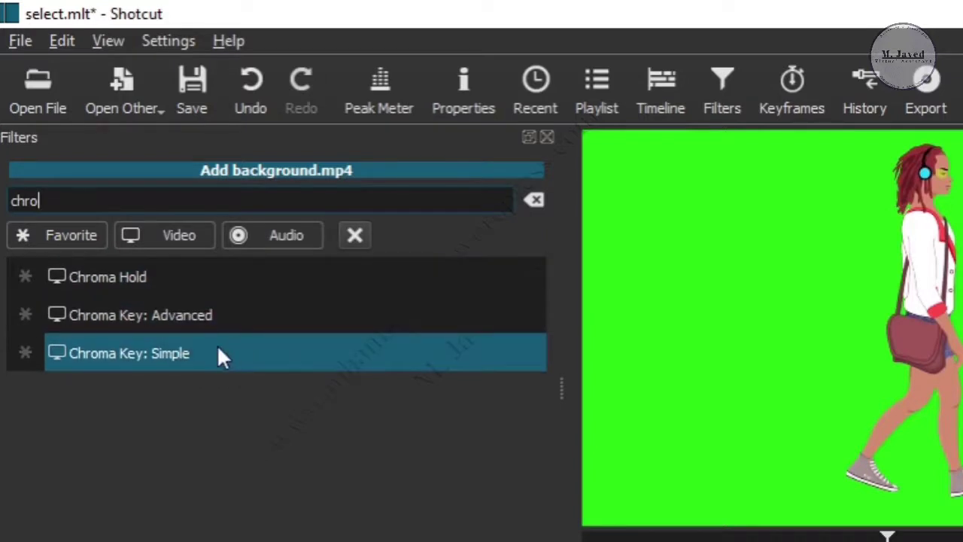
pyautogui.click(239, 354)
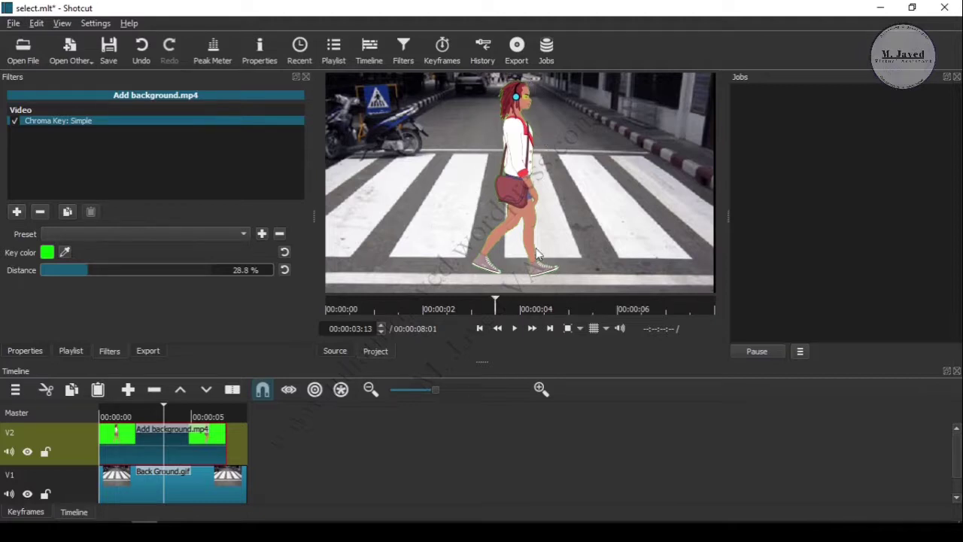
# Close the Jobs panel and show the preview at 100%, framed on the walking woman's head and shoulders
pyautogui.click(956, 77)
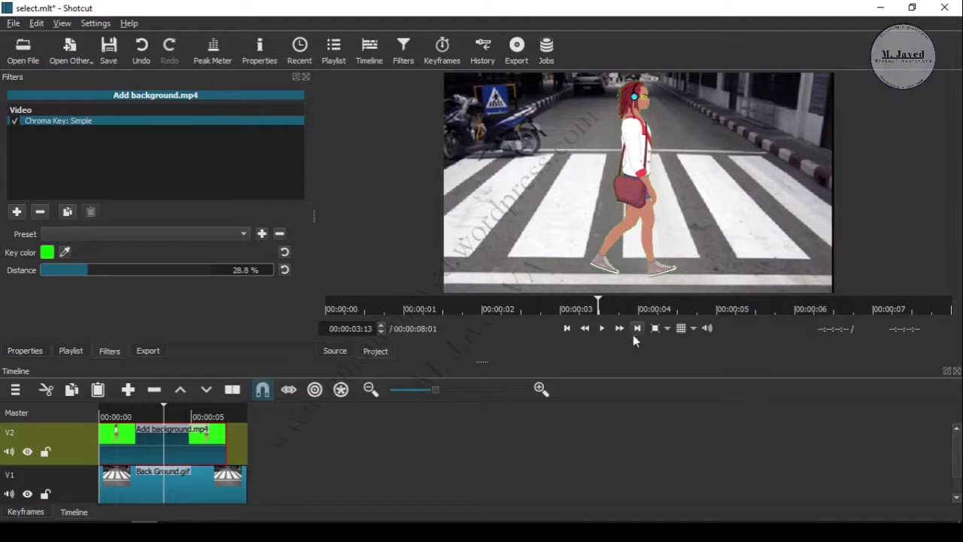
pyautogui.click(666, 328)
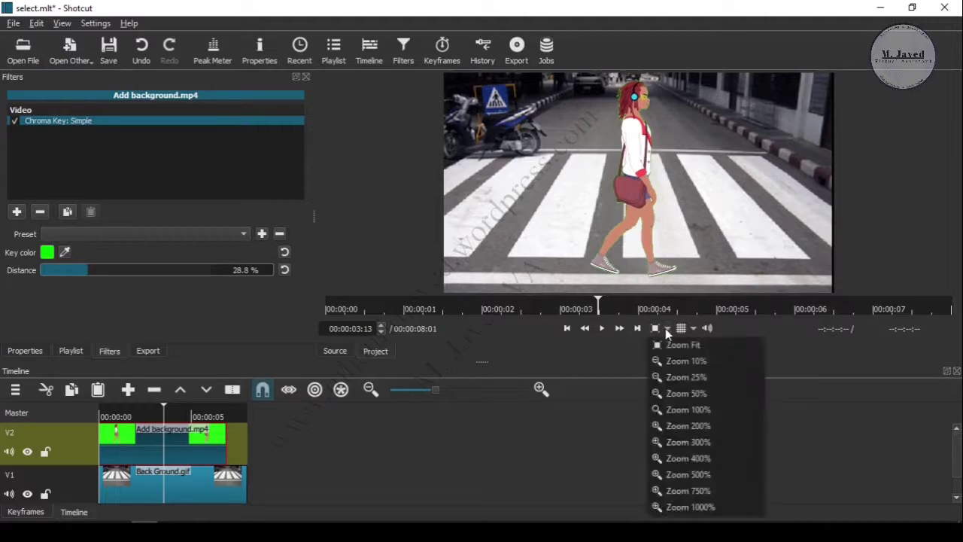
pyautogui.click(693, 408)
pyautogui.moveTo(956, 210); pyautogui.dragTo(958, 159)
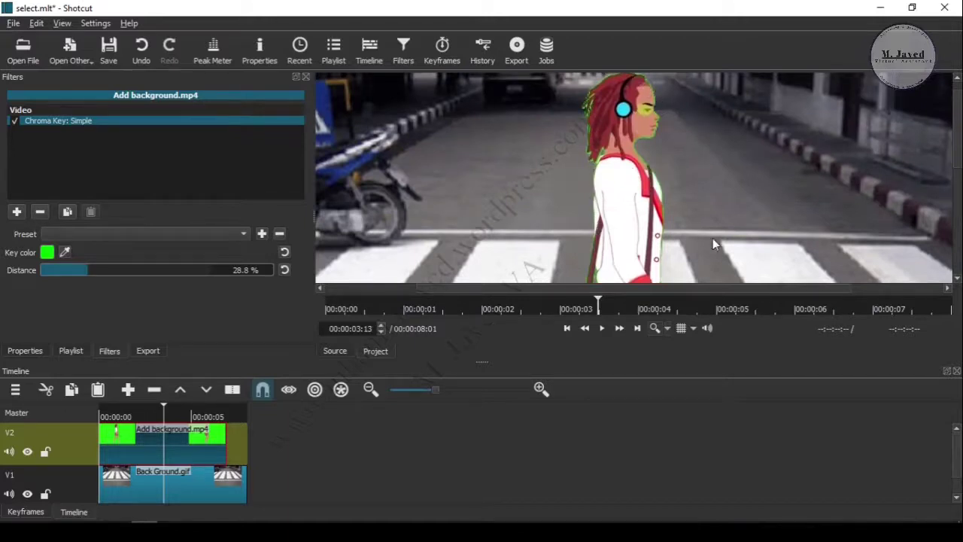
pyautogui.moveTo(956, 158); pyautogui.dragTo(956, 144)
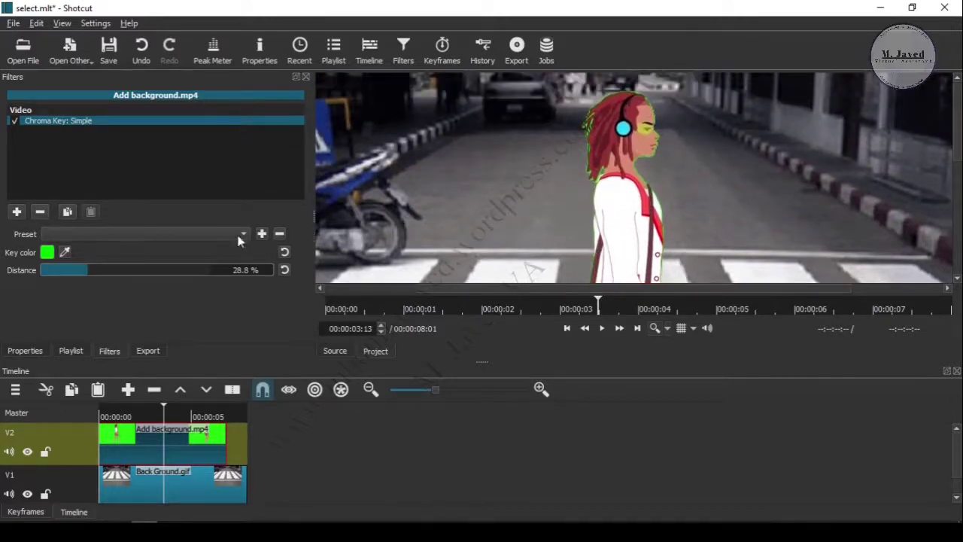
# Set the Chroma Key: Simple distance to 50% to clear the green edges
pyautogui.moveTo(83, 275)
pyautogui.mouseDown()
pyautogui.moveTo(216, 277)
pyautogui.moveTo(99, 280)
pyautogui.mouseUp()
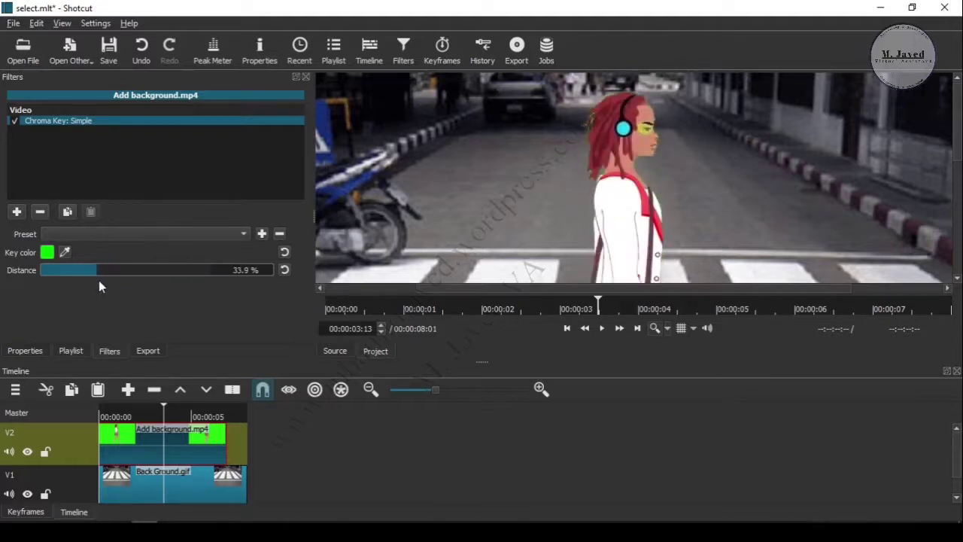
pyautogui.click(239, 269)
pyautogui.write('50')
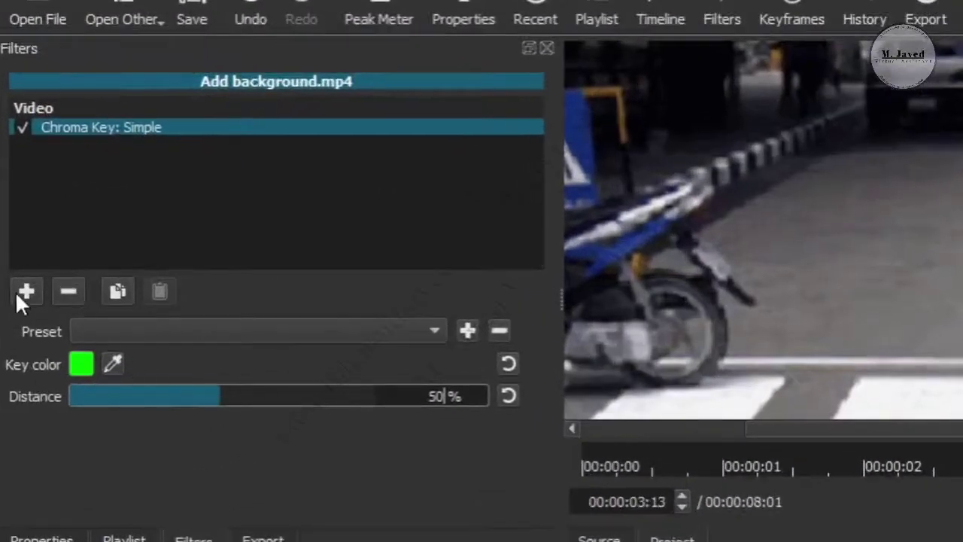
# Add an Alpha Channel: Adjust filter to Add background.mp4 with the Shrink Soft mode and an amount of about 61.5%
pyautogui.click(18, 292)
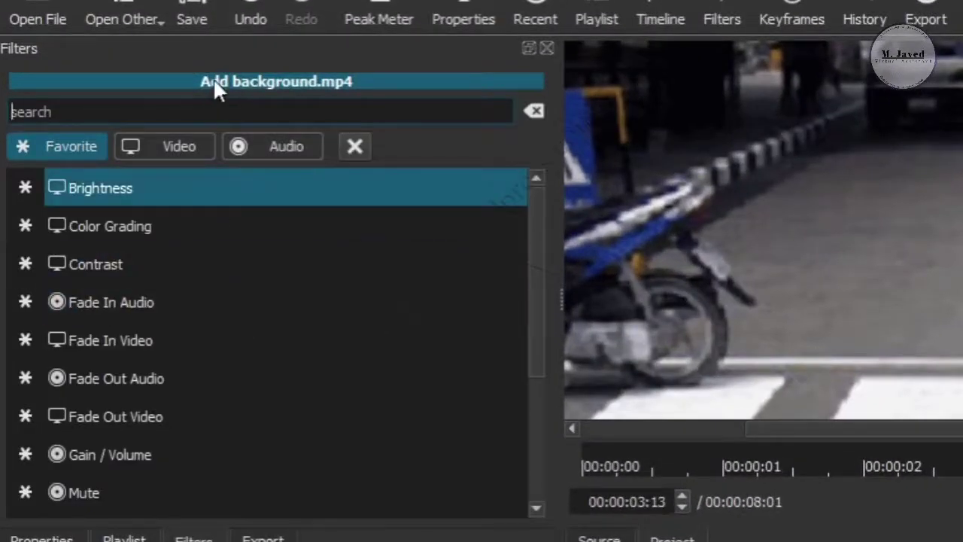
pyautogui.write('alph')
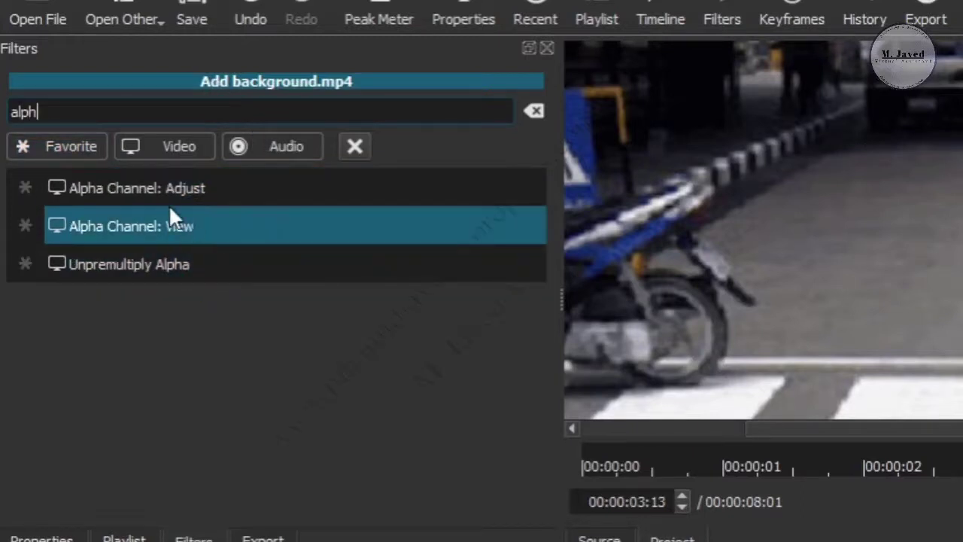
pyautogui.click(231, 188)
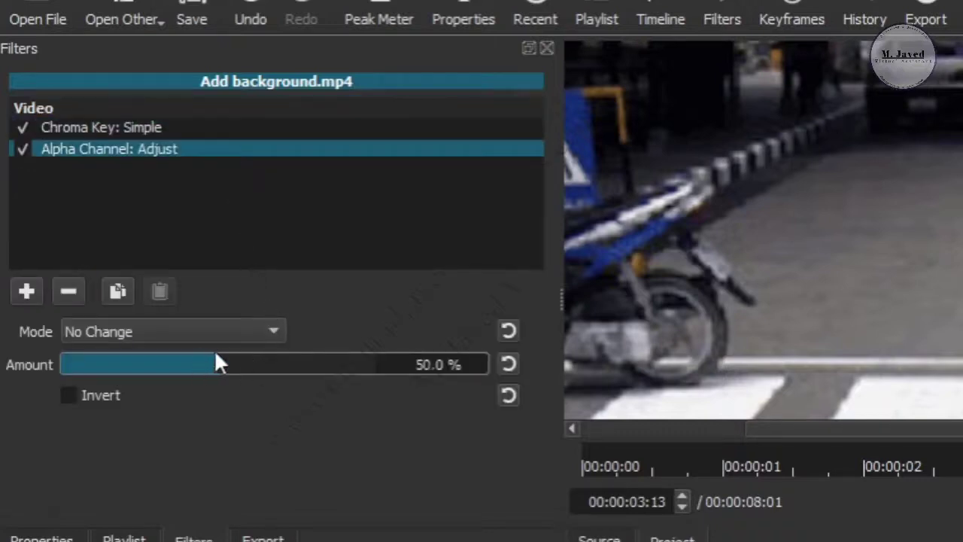
pyautogui.click(166, 332)
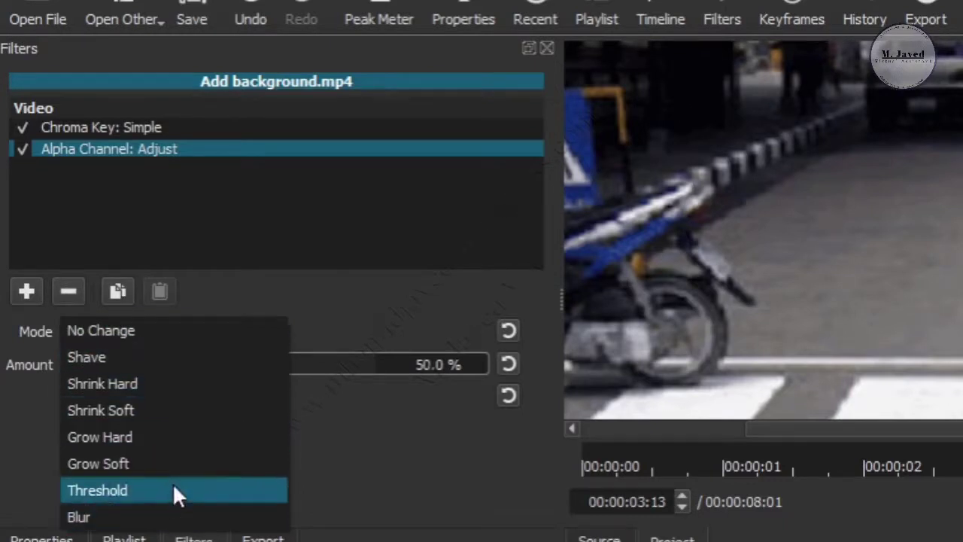
pyautogui.click(164, 409)
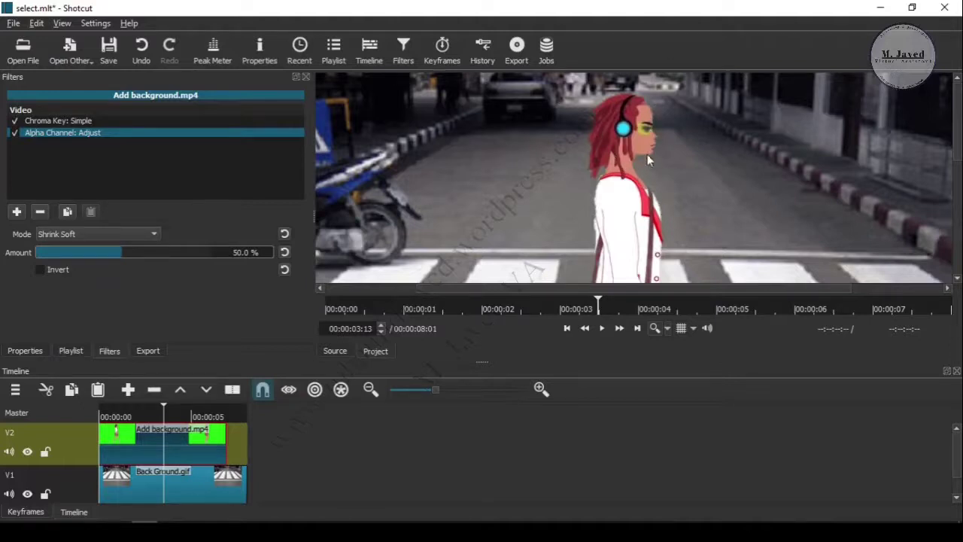
pyautogui.moveTo(109, 252); pyautogui.dragTo(152, 264)
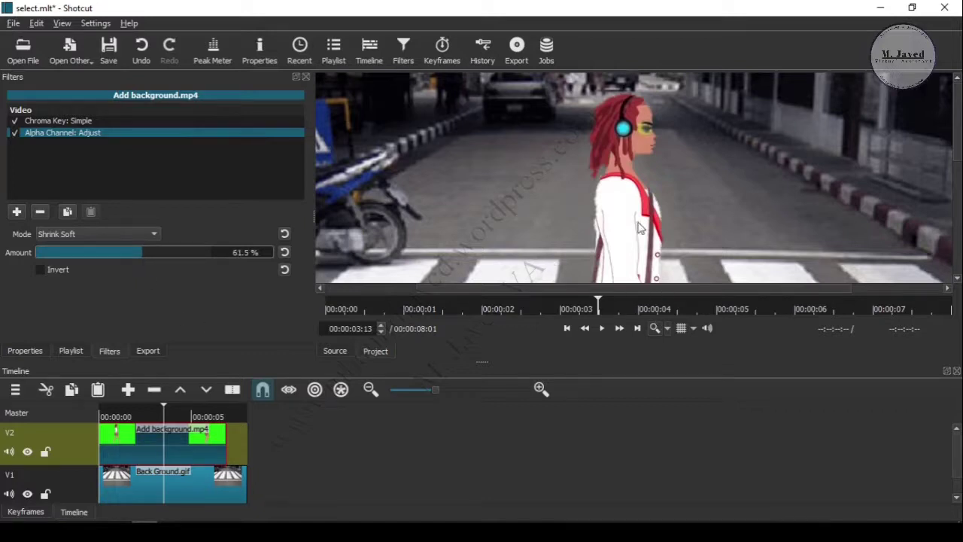
# Fit the whole frame in the preview and play the composite from the start to check the keyed woman against the street
pyautogui.click(667, 329)
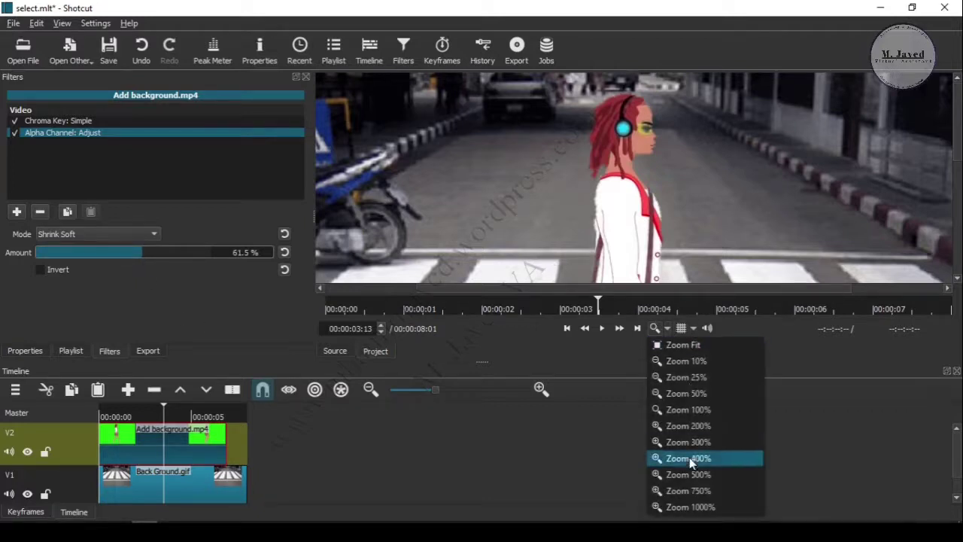
pyautogui.click(681, 344)
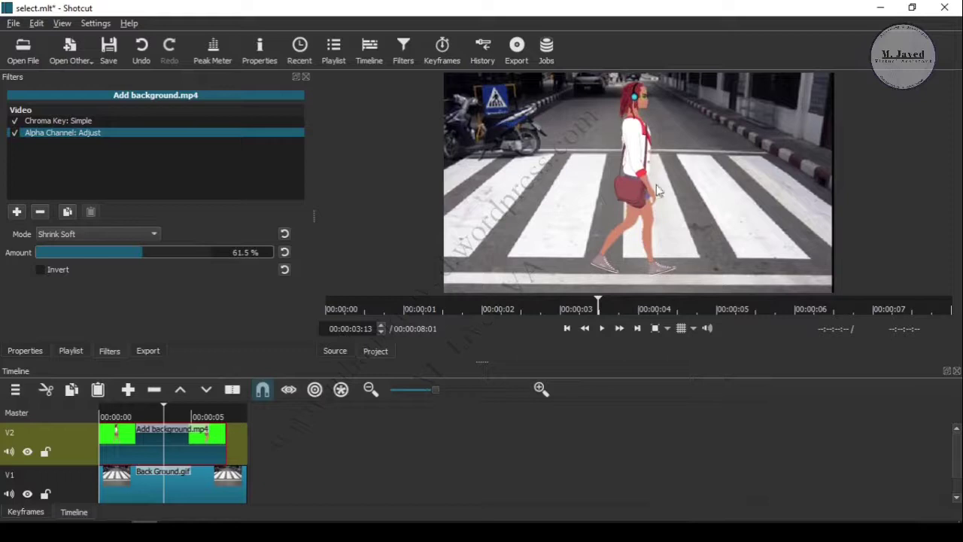
pyautogui.click(567, 330)
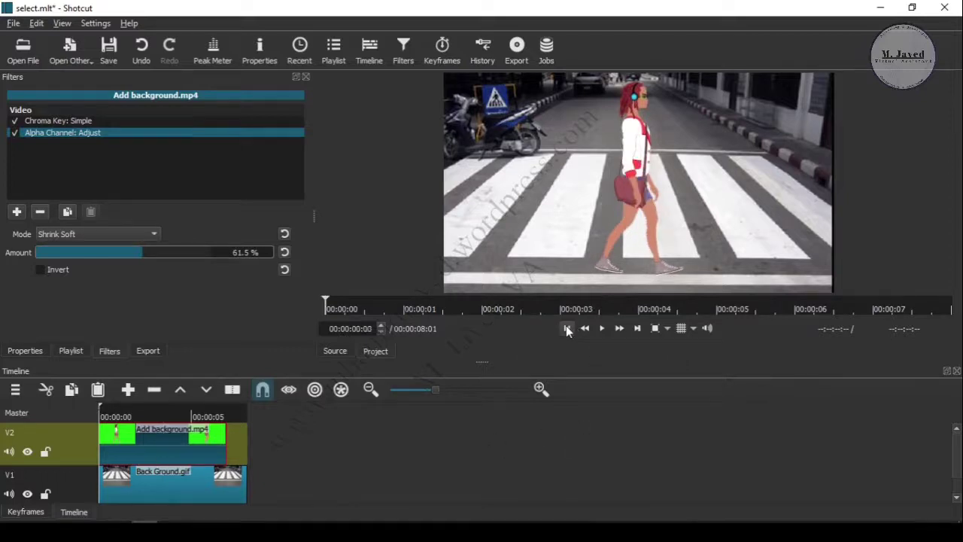
pyautogui.click(202, 472)
pyautogui.press('Up')
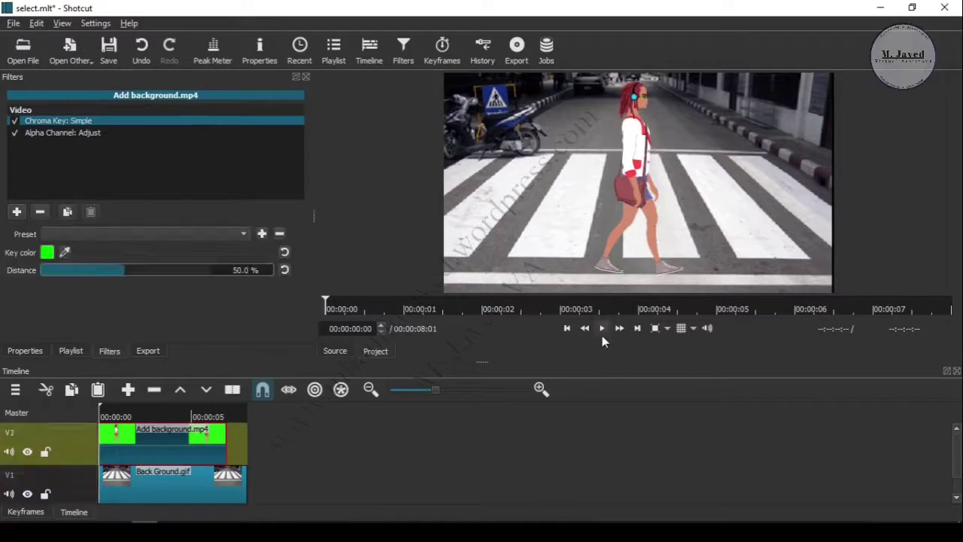
pyautogui.click(602, 330)
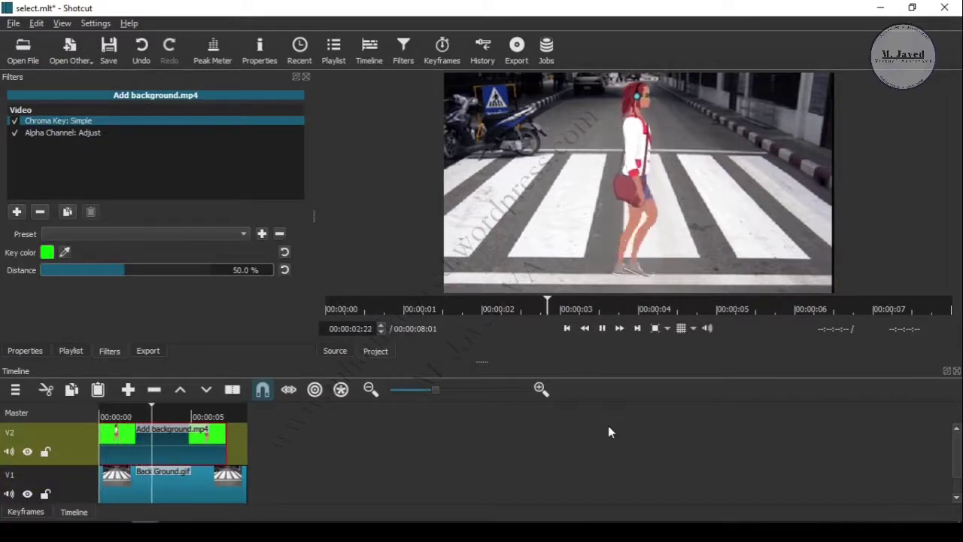
pyautogui.click(601, 328)
pyautogui.press('Left')
pyautogui.press('Left')
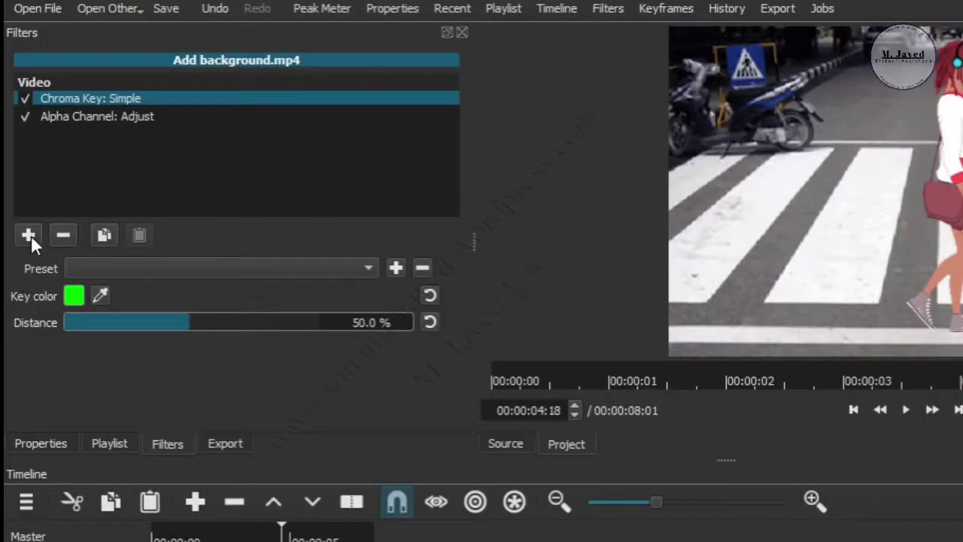
# Add a Size and Position filter to Add background.mp4 with the Slide In From Left preset and stretch its animation across nearly the whole clip
pyautogui.click(29, 235)
pyautogui.scroll(-1, 233, 293)
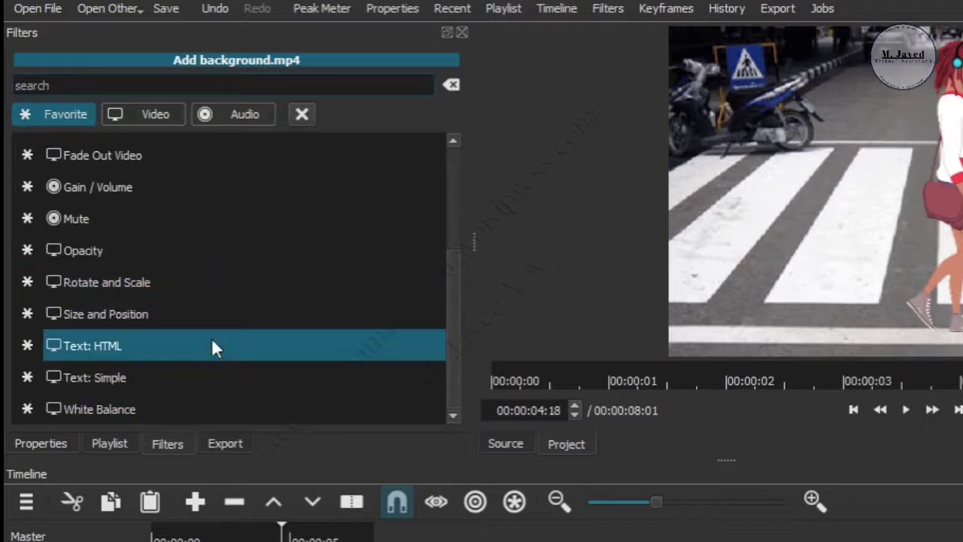
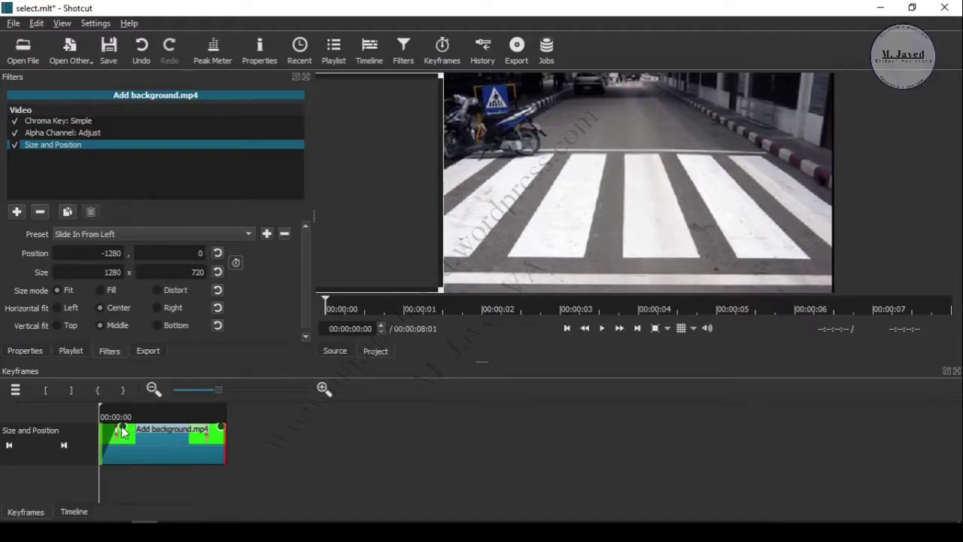
pyautogui.moveTo(124, 432); pyautogui.dragTo(76, 426)
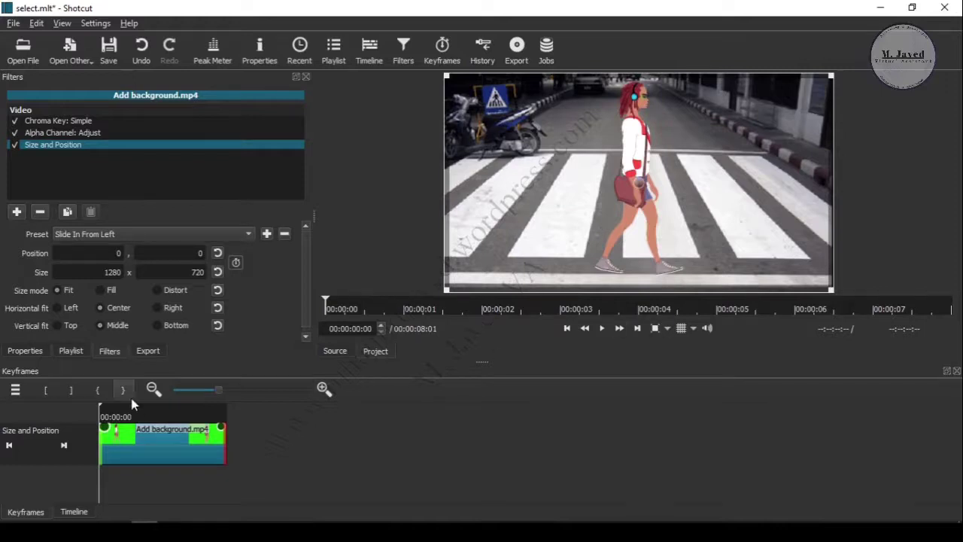
pyautogui.moveTo(106, 431); pyautogui.dragTo(224, 440)
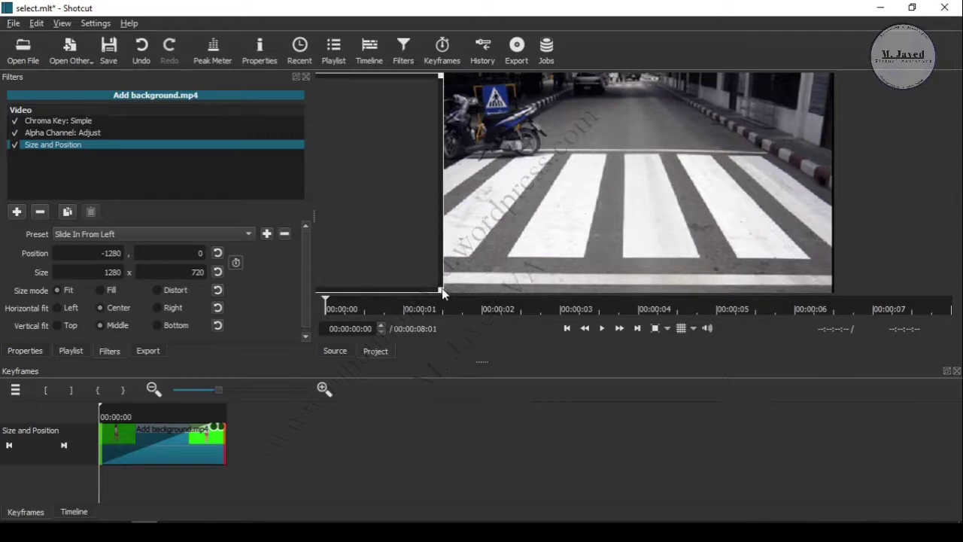
# At the clip's start, resize the woman's frame to about 943 x 563 and place it at about -525, 150
pyautogui.moveTo(440, 289); pyautogui.dragTo(643, 368)
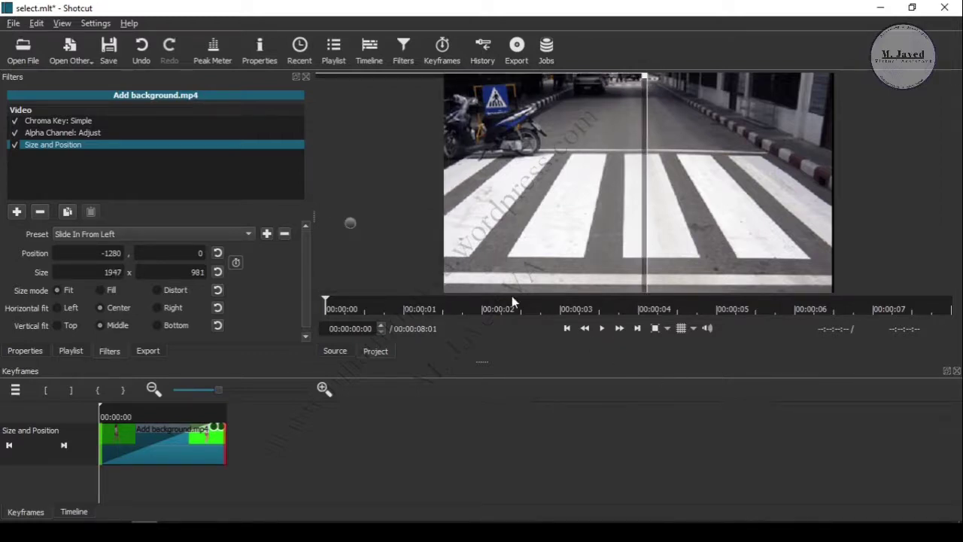
pyautogui.moveTo(357, 228); pyautogui.dragTo(490, 239)
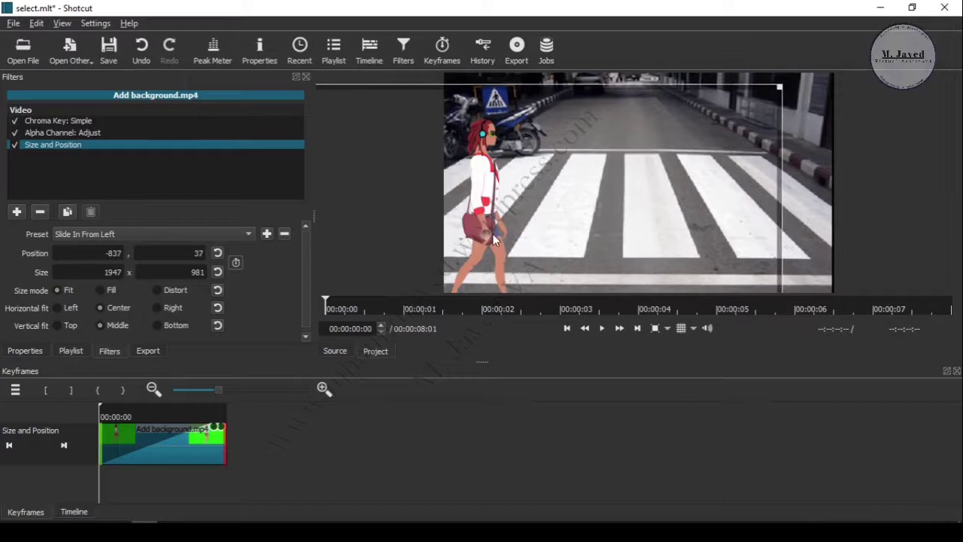
pyautogui.moveTo(779, 86); pyautogui.dragTo(520, 156)
pyautogui.moveTo(352, 273); pyautogui.dragTo(562, 208)
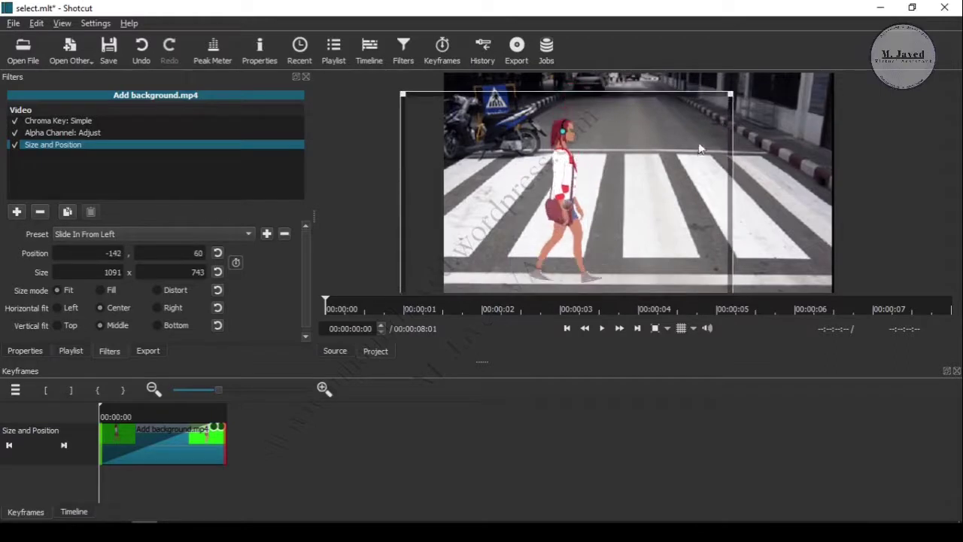
pyautogui.moveTo(736, 123); pyautogui.dragTo(686, 149)
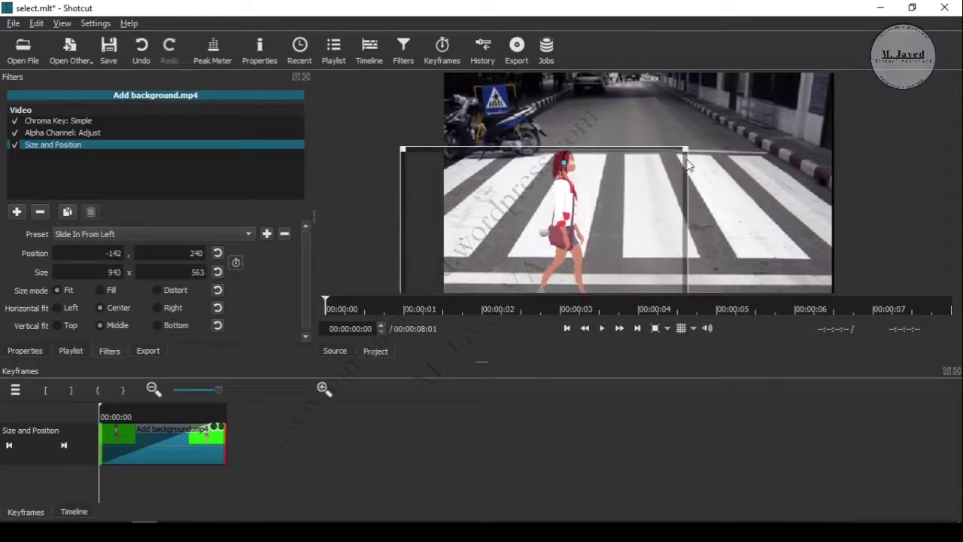
pyautogui.moveTo(542, 226); pyautogui.dragTo(425, 202)
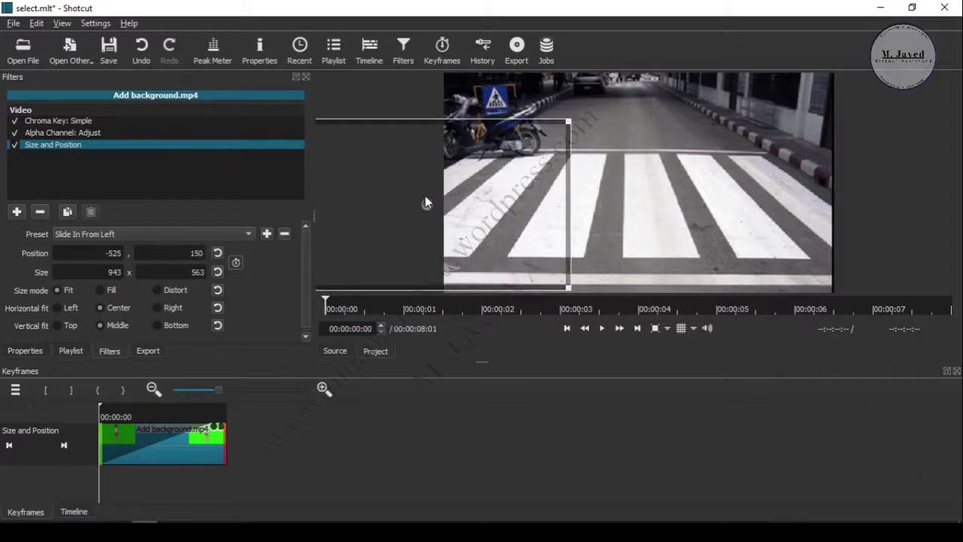
# At the slide animation's end keyframe at 00:00:06:18, move the woman's frame out past the street's right edge to about 907, 152
pyautogui.hotkey('alt', ']')
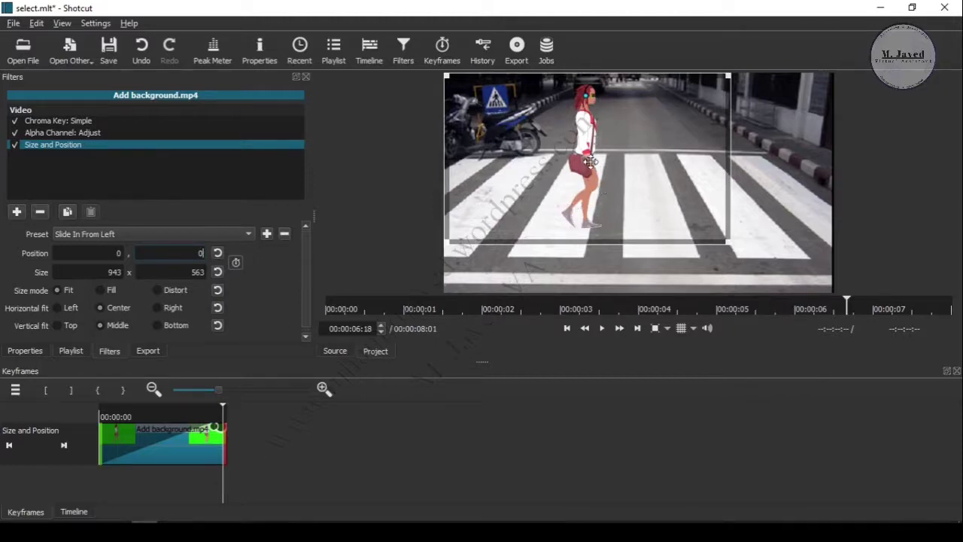
pyautogui.moveTo(591, 179); pyautogui.dragTo(864, 217)
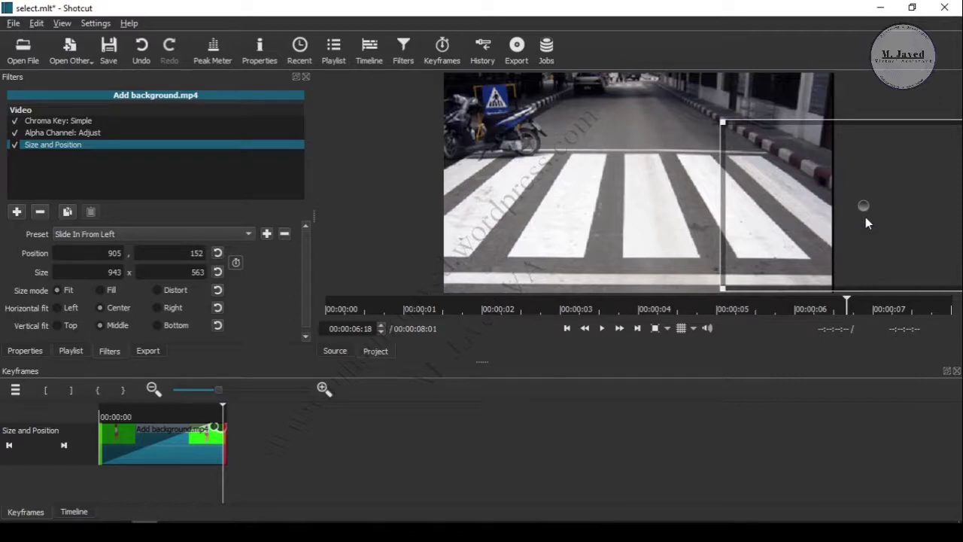
pyautogui.moveTo(865, 217); pyautogui.dragTo(866, 217)
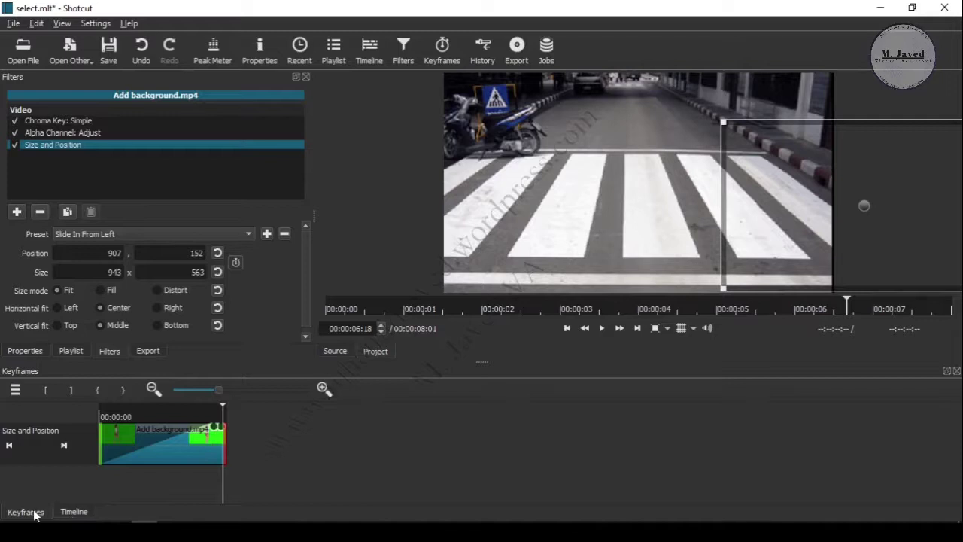
# Return to the timeline and play the project from the start to check the woman's walk across the crossing
pyautogui.click(74, 513)
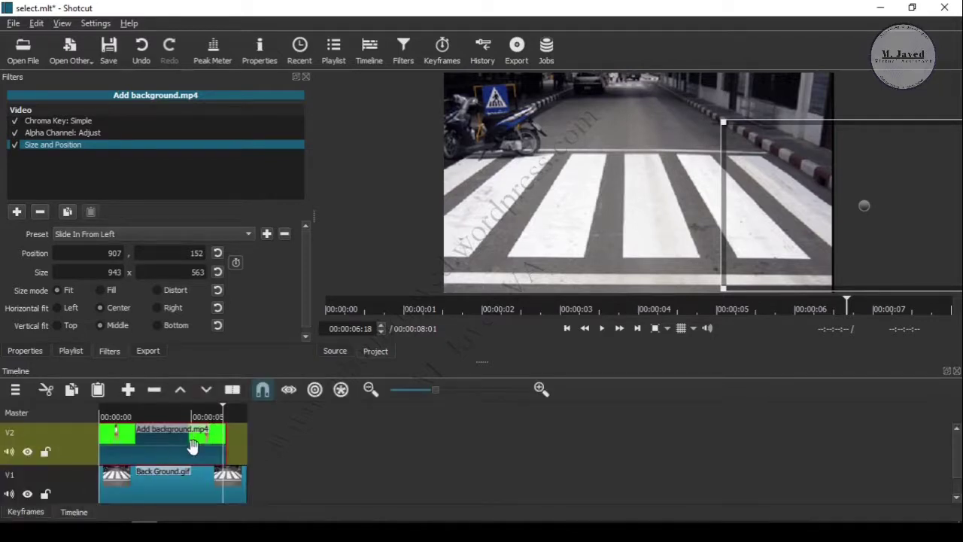
pyautogui.click(568, 329)
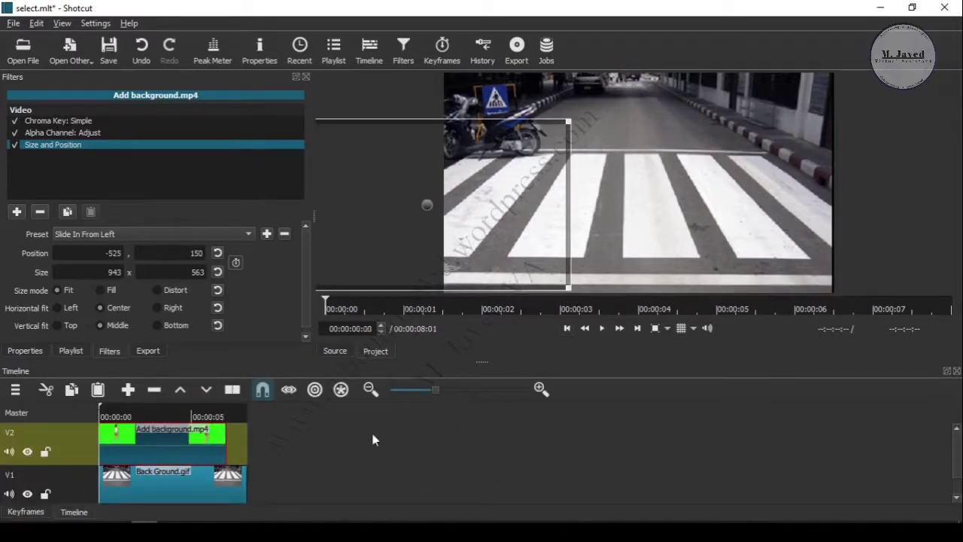
pyautogui.click(183, 485)
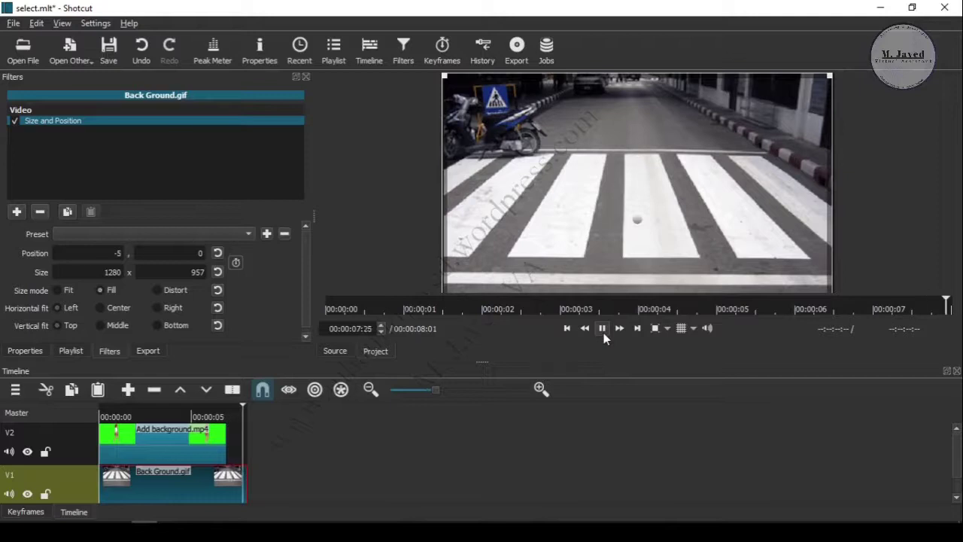
pyautogui.click(208, 416)
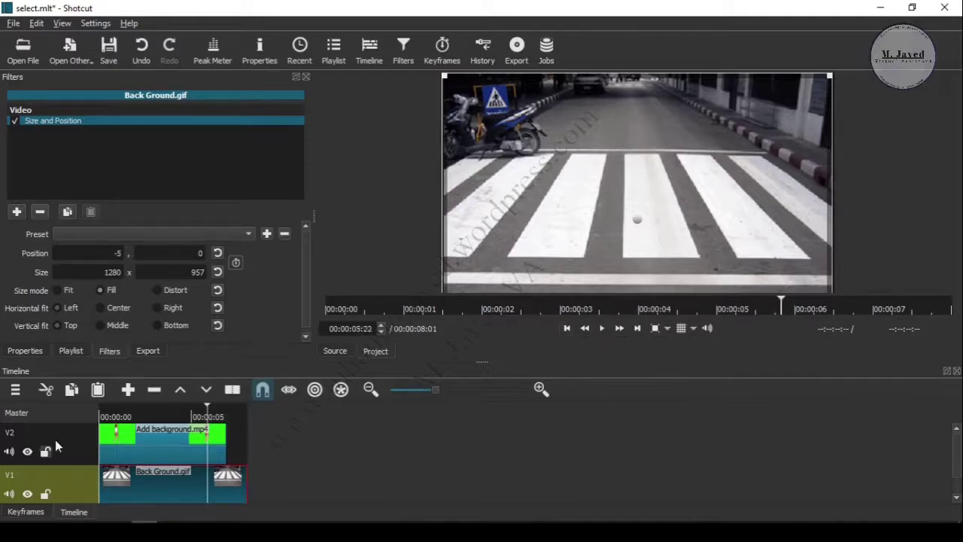
# Add video track V3 and paste a copy of Add background.mp4 onto it, starting at about 00:00:01:19
pyautogui.click(15, 389)
pyautogui.click(273, 435)
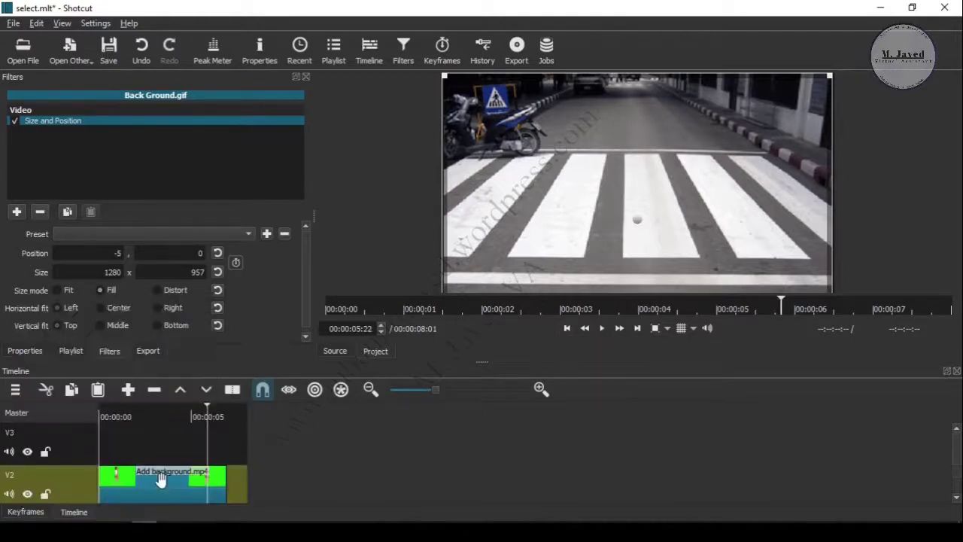
pyautogui.click(162, 480)
pyautogui.moveTo(162, 480); pyautogui.dragTo(189, 467)
pyautogui.click(157, 448)
pyautogui.click(194, 445)
pyautogui.click(99, 391)
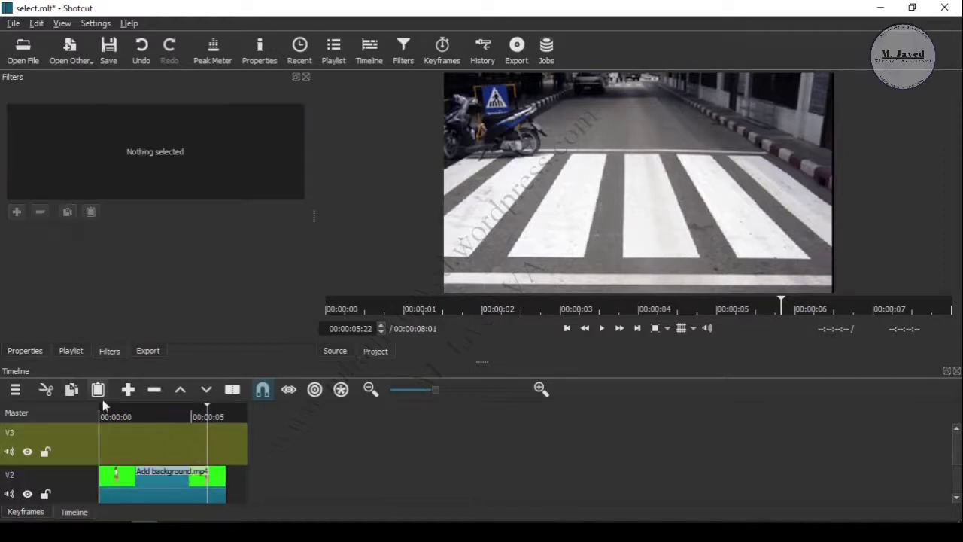
pyautogui.moveTo(234, 449); pyautogui.dragTo(158, 451)
pyautogui.click(196, 433)
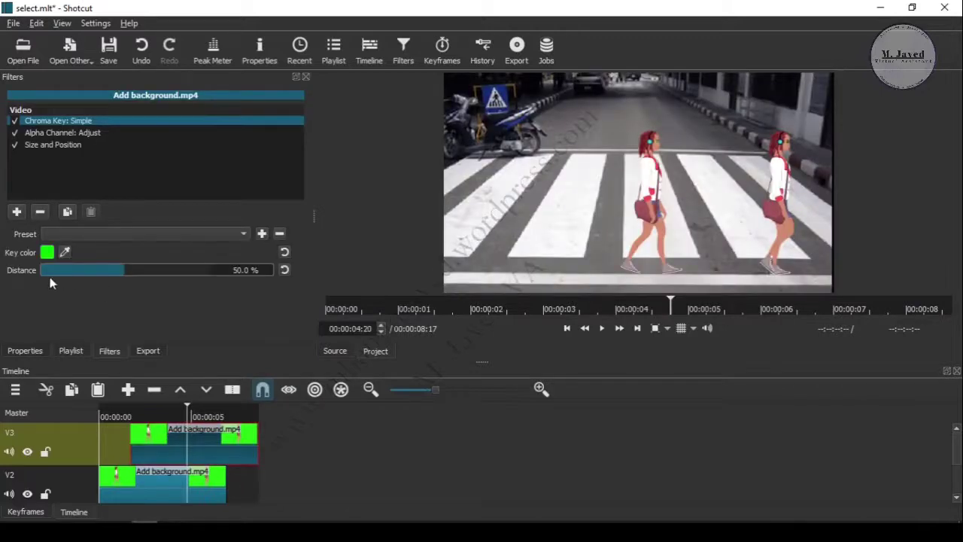
# Raise the V3 copy's Size and Position start keyframe to about -527, 81
pyautogui.click(54, 145)
pyautogui.click(38, 512)
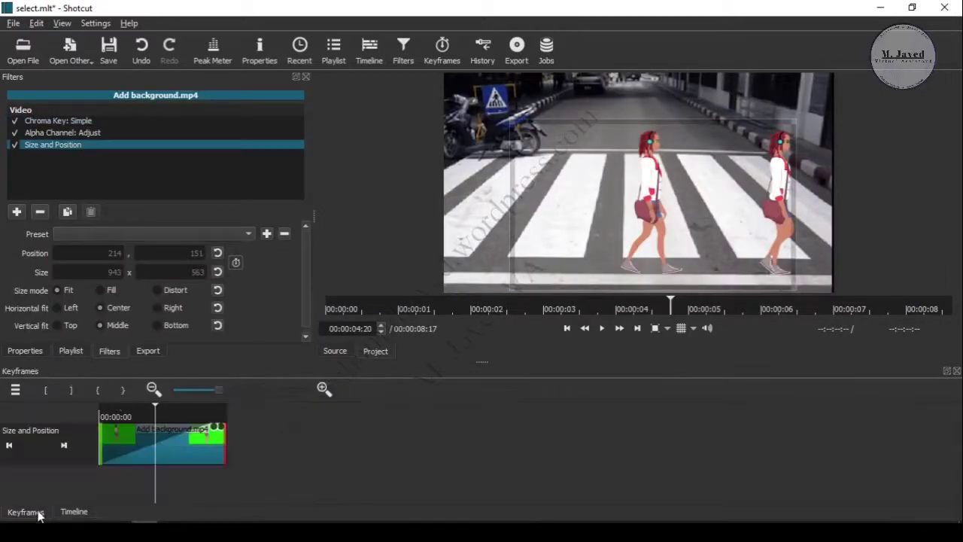
pyautogui.click(567, 329)
pyautogui.moveTo(428, 197); pyautogui.dragTo(427, 176)
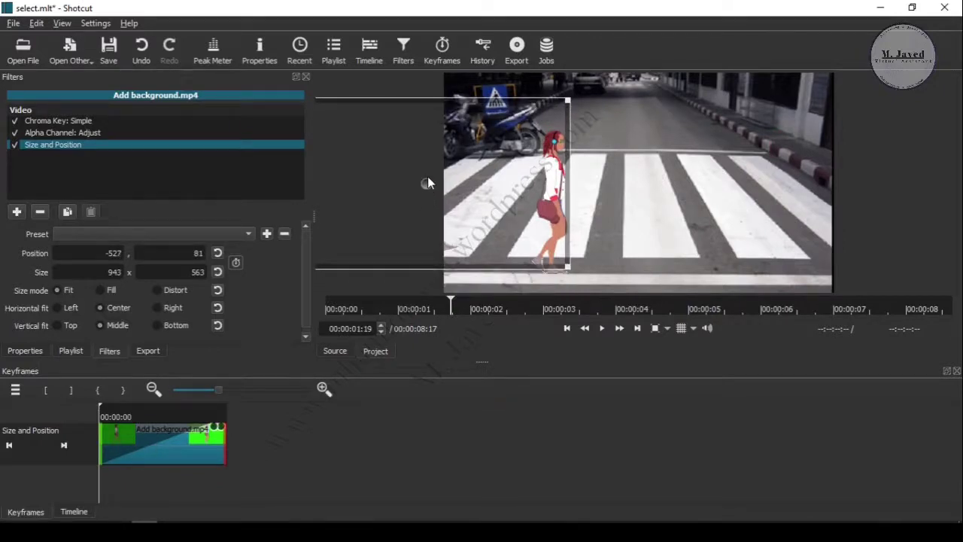
# At 00:00:08:00, raise the V3 copy's end position to about 914, 46
pyautogui.click(224, 411)
pyautogui.moveTo(222, 414); pyautogui.dragTo(215, 416)
pyautogui.moveTo(866, 202); pyautogui.dragTo(877, 171)
# Return to the timeline and play the project to check both women crossing the street
pyautogui.click(74, 511)
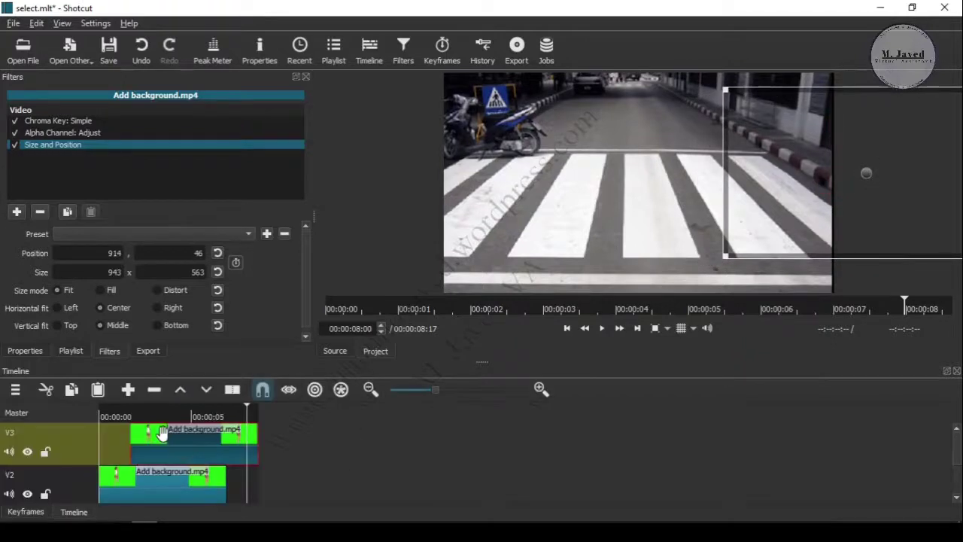
pyautogui.click(566, 328)
pyautogui.scroll(-2, 352, 450)
pyautogui.click(188, 460)
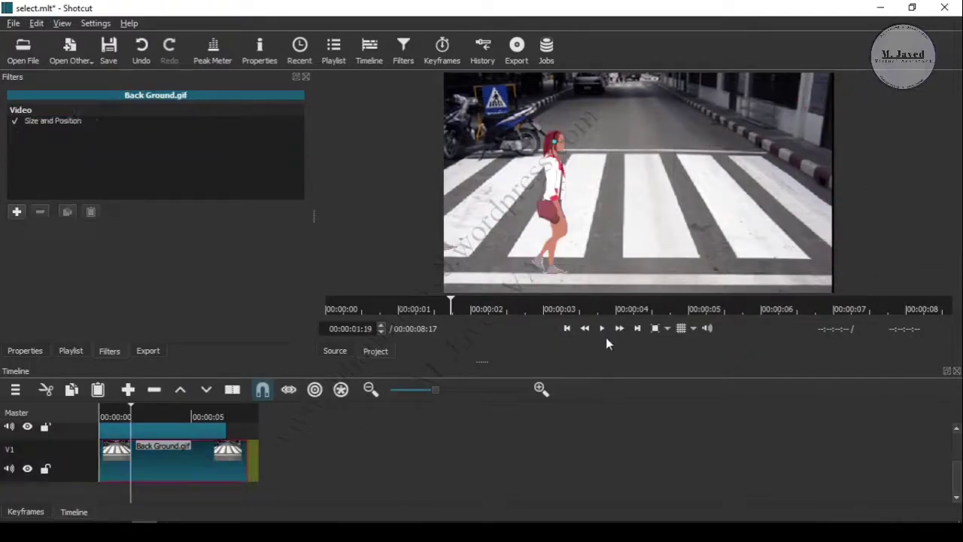
pyautogui.click(601, 328)
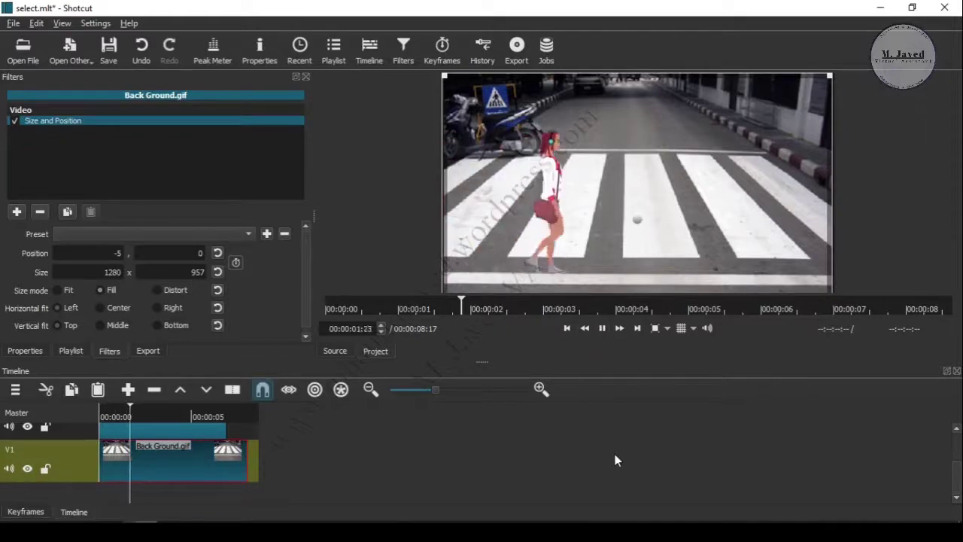
pyautogui.click(602, 328)
# Add video track V4 above V3
pyautogui.scroll(2, 955, 440)
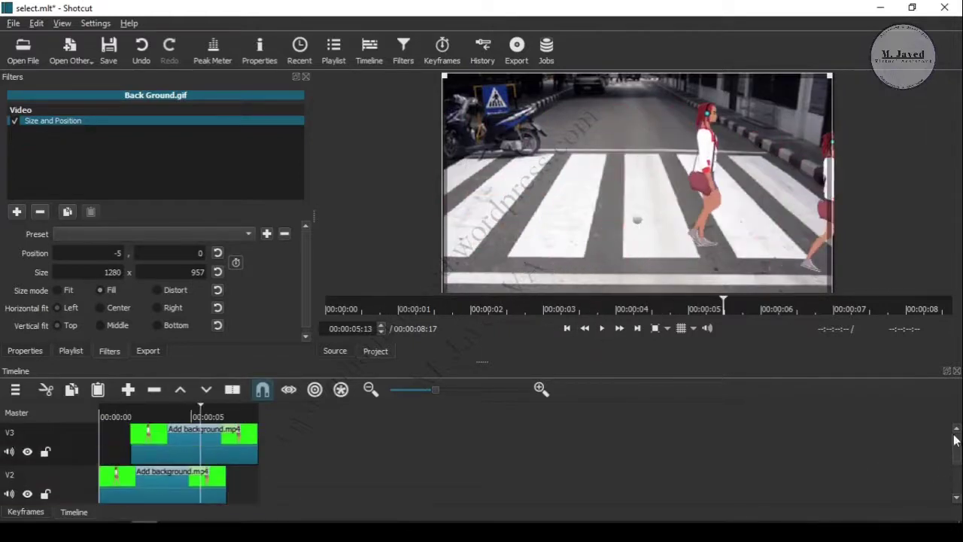
pyautogui.click(14, 389)
pyautogui.click(45, 316)
pyautogui.click(200, 487)
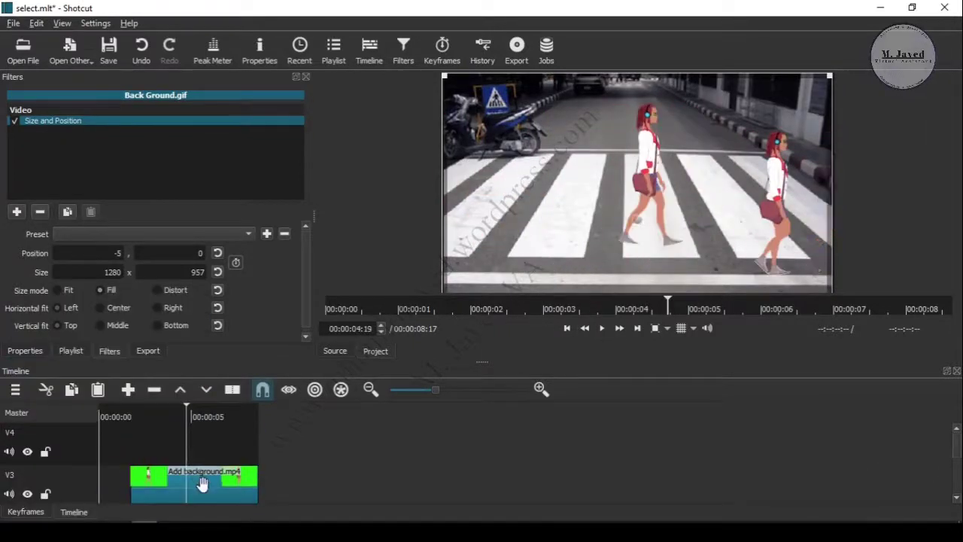
pyautogui.moveTo(208, 490); pyautogui.dragTo(200, 449)
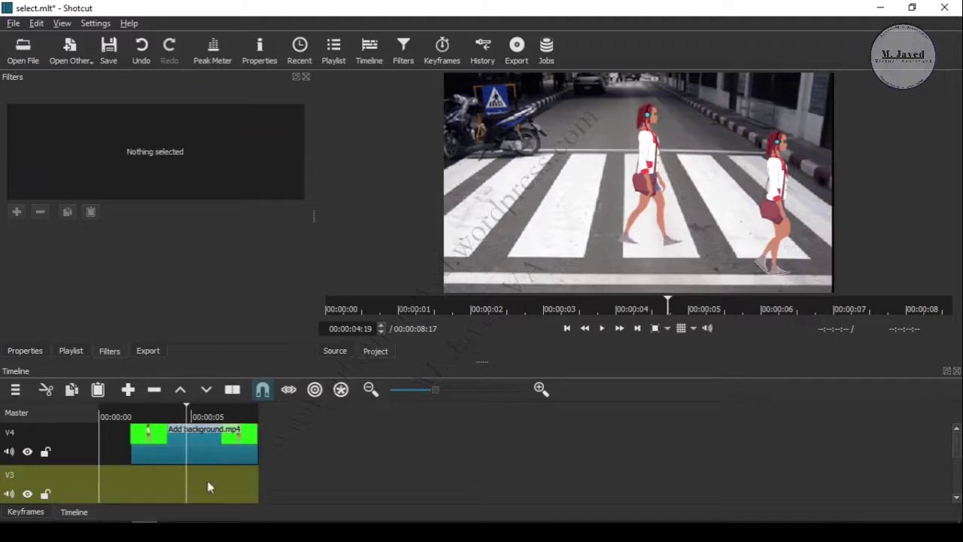
pyautogui.scroll(-2, 956, 441)
pyautogui.scroll(2, 956, 433)
pyautogui.moveTo(233, 449); pyautogui.dragTo(208, 477)
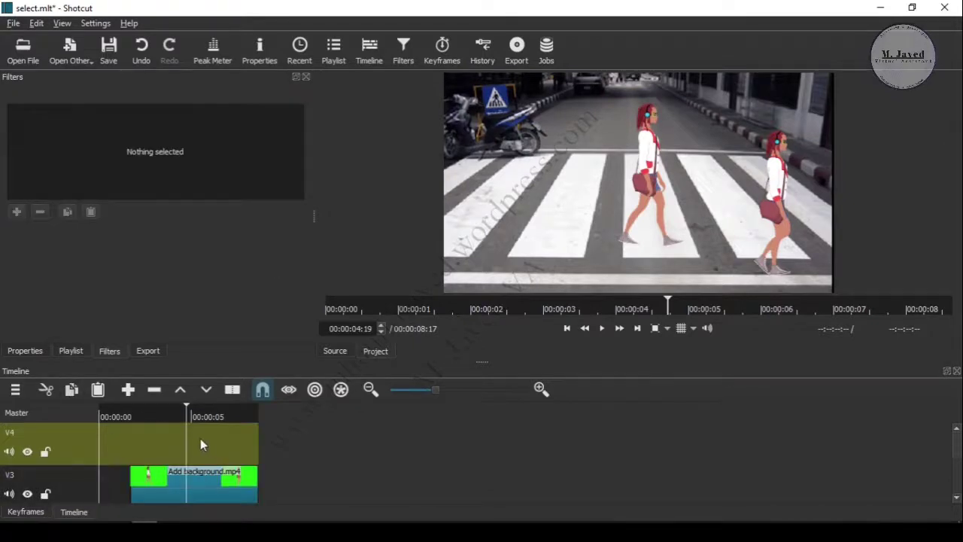
# Paste a copy of the V3 Add background.mp4 clip onto track V4 at 00:00:04:19 and select it
pyautogui.hotkey('ctrl', 'v')
pyautogui.click(241, 432)
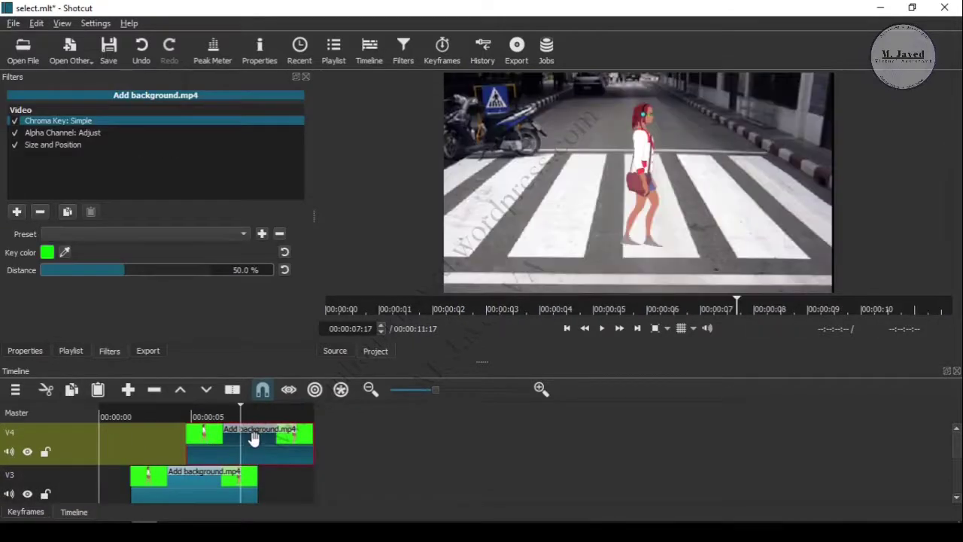
# At 00:00:04:19, set the V4 copy's Size and Position start keyframe to about position -349, -18 and size 899 x 517
pyautogui.click(227, 418)
pyautogui.click(28, 512)
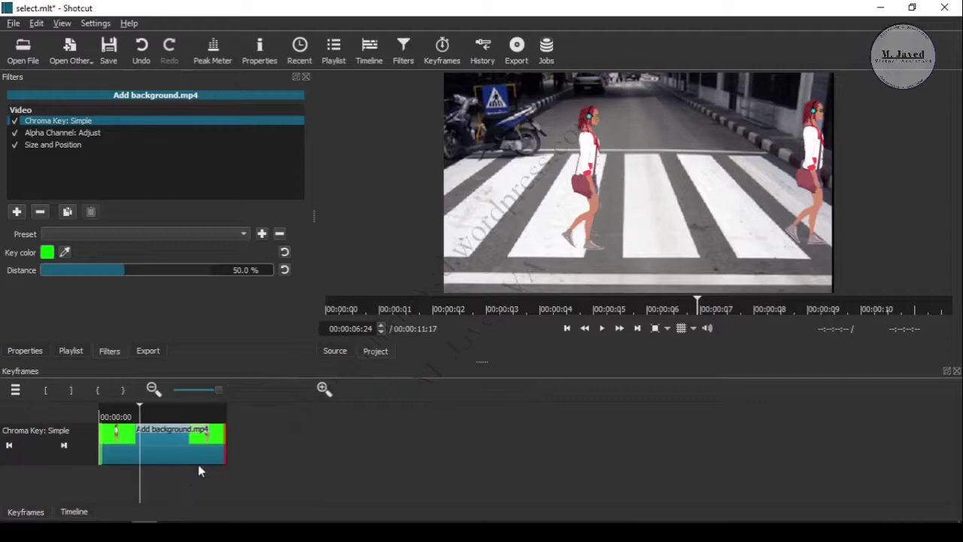
pyautogui.click(56, 146)
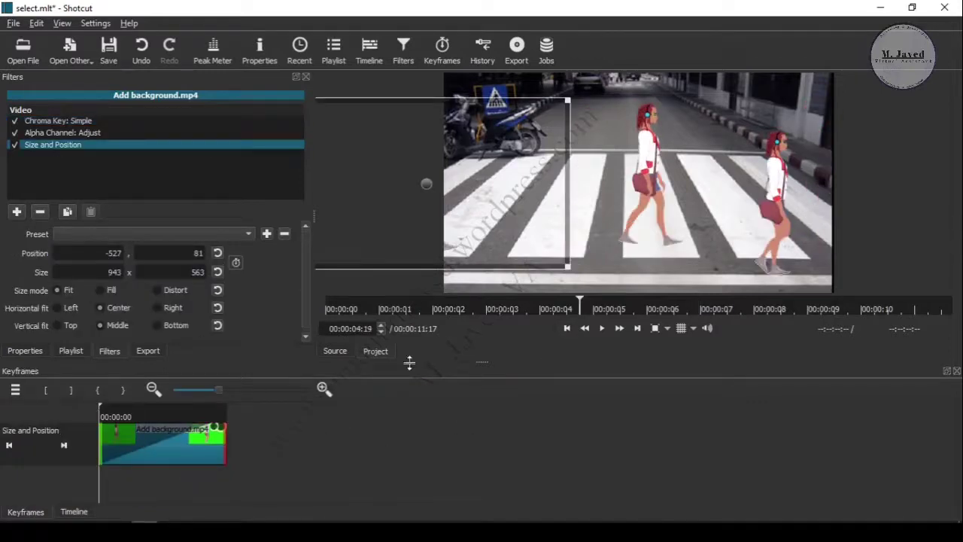
pyautogui.moveTo(425, 183); pyautogui.dragTo(488, 146)
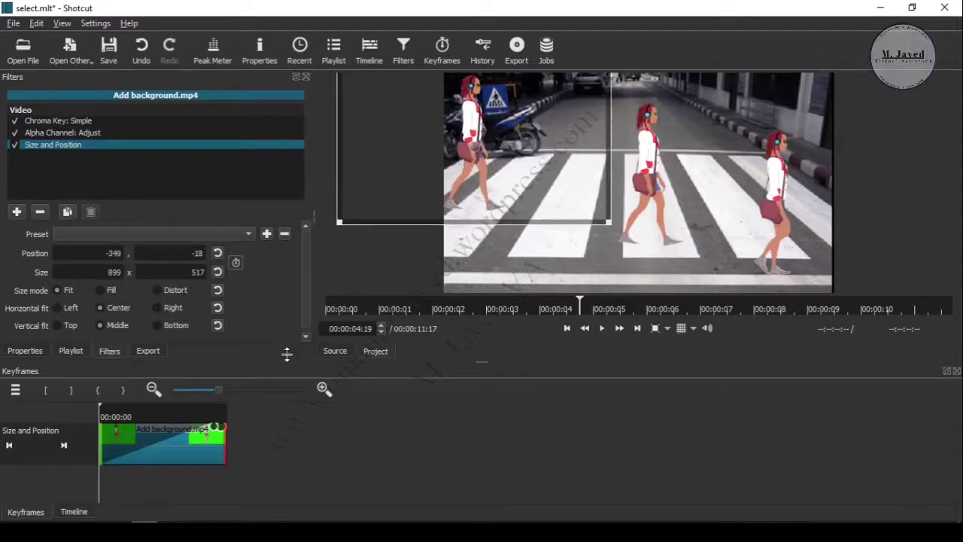
# At 00:00:11:11, raise the V4 copy's end position to about 907, -83 and return to the timeline
pyautogui.click(223, 411)
pyautogui.moveTo(869, 189); pyautogui.dragTo(864, 134)
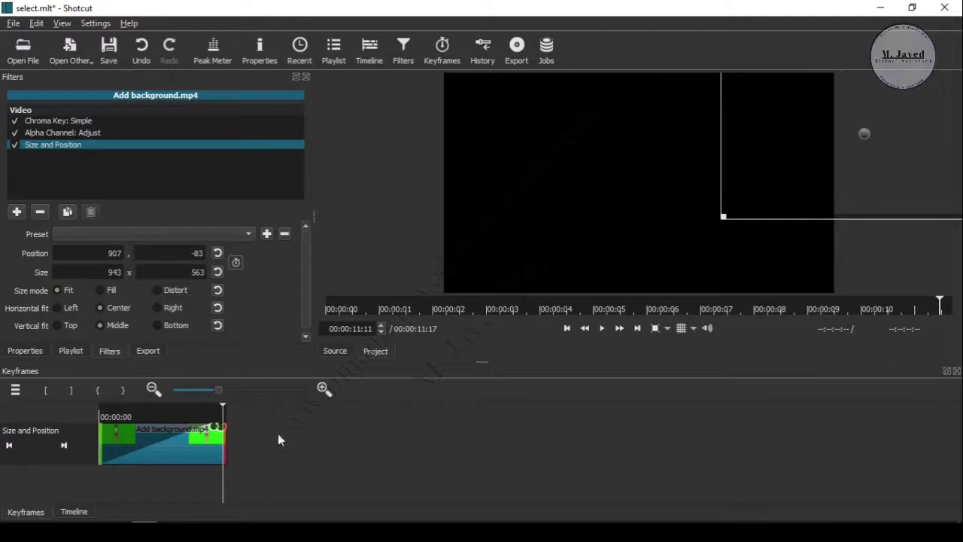
pyautogui.click(72, 512)
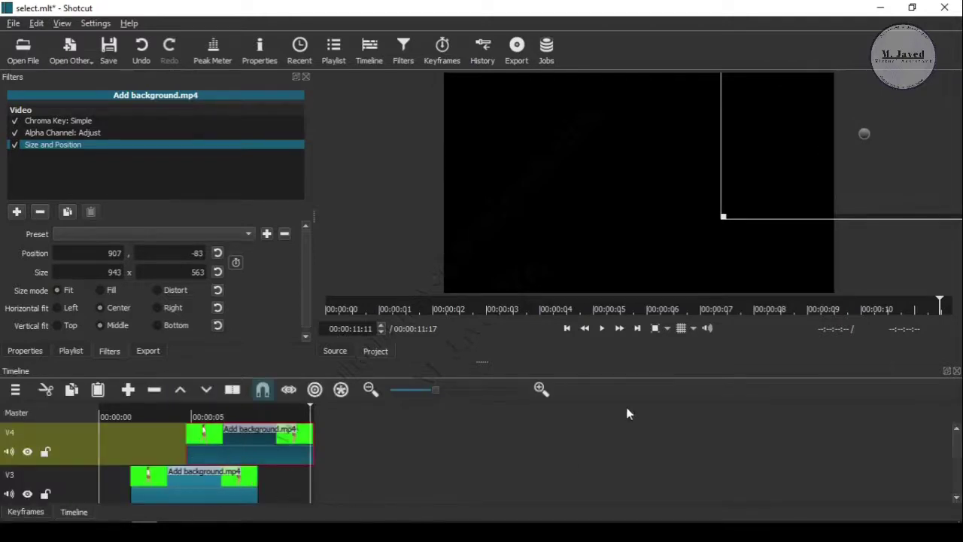
# Rewind the project to 00:00:00:00 and extend the Back Ground.gif clip on V1 to the end of the V4 clip
pyautogui.click(566, 328)
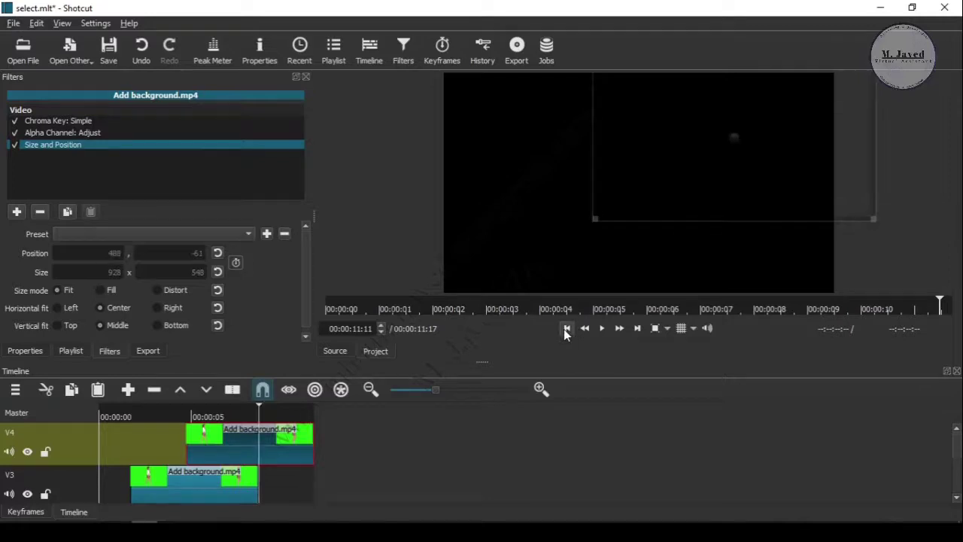
pyautogui.click(566, 328)
pyautogui.click(566, 329)
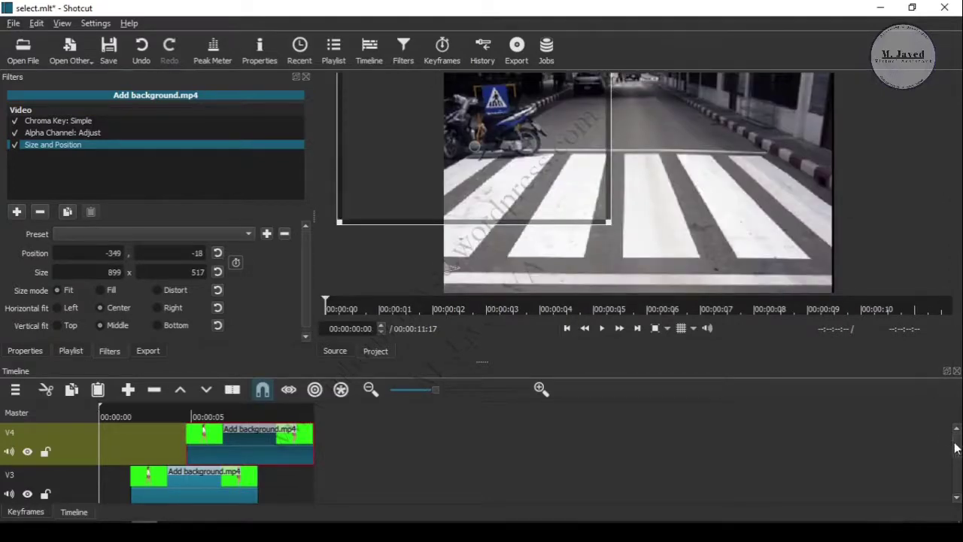
pyautogui.scroll(-3, 296, 489)
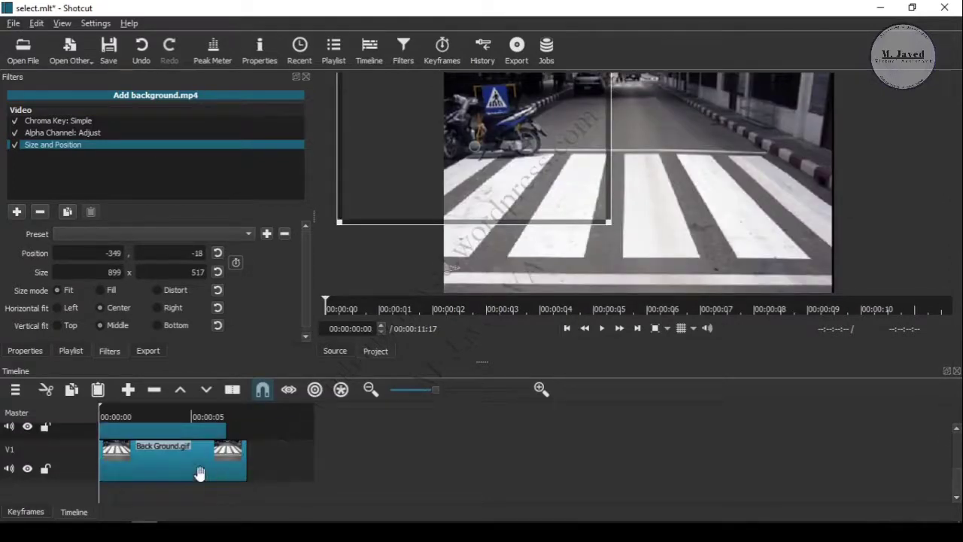
pyautogui.click(246, 463)
pyautogui.moveTo(246, 463); pyautogui.dragTo(328, 464)
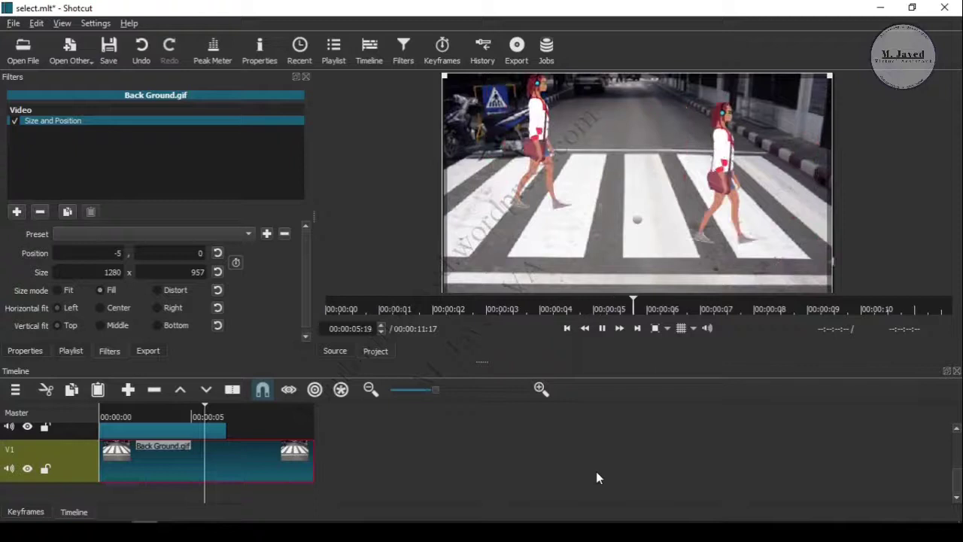
# Play the project to check the women crossing the extended street background, and bring tracks V4 and V3 back into view
pyautogui.click(602, 329)
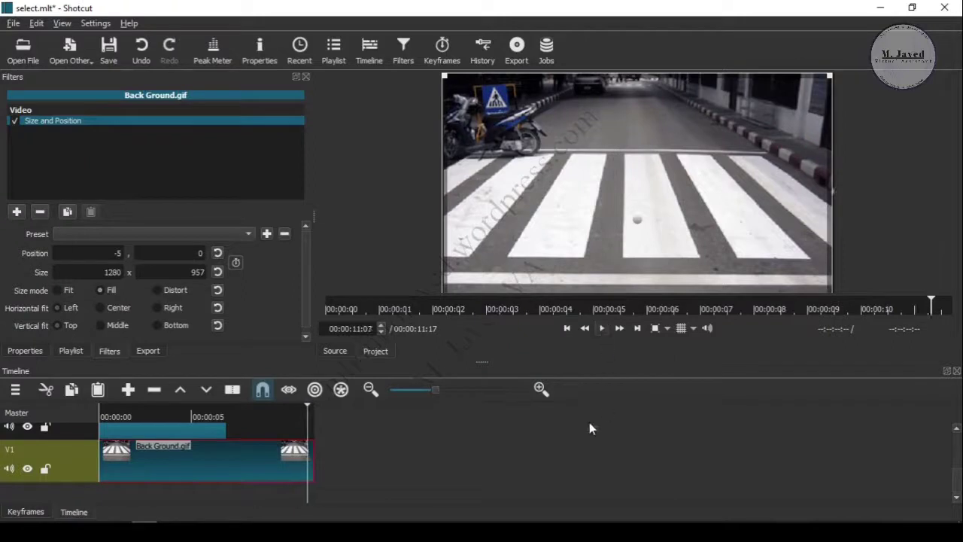
pyautogui.moveTo(954, 488); pyautogui.dragTo(955, 443)
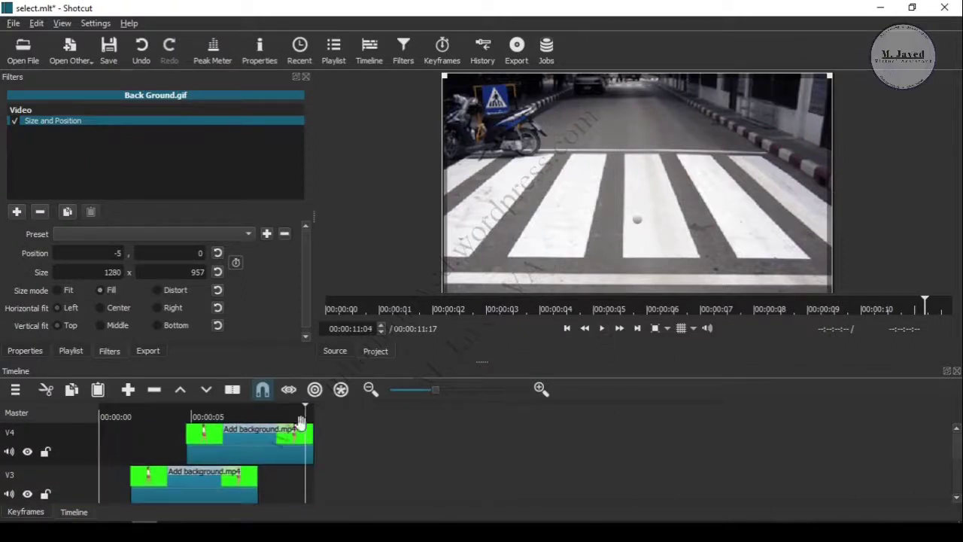